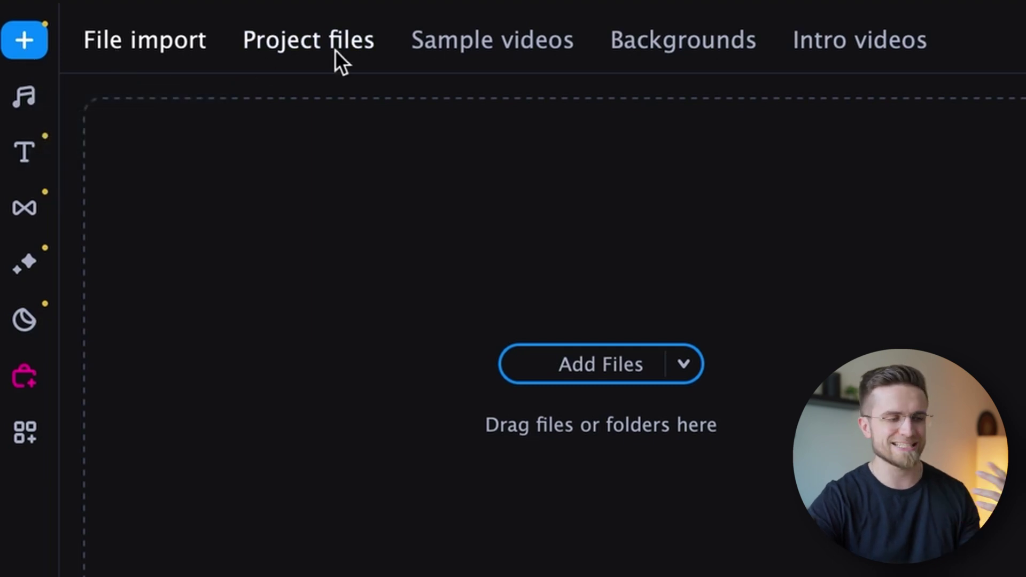
Browse the built-in sample videos and background clips, scrolling through the sample grid.
click(514, 51)
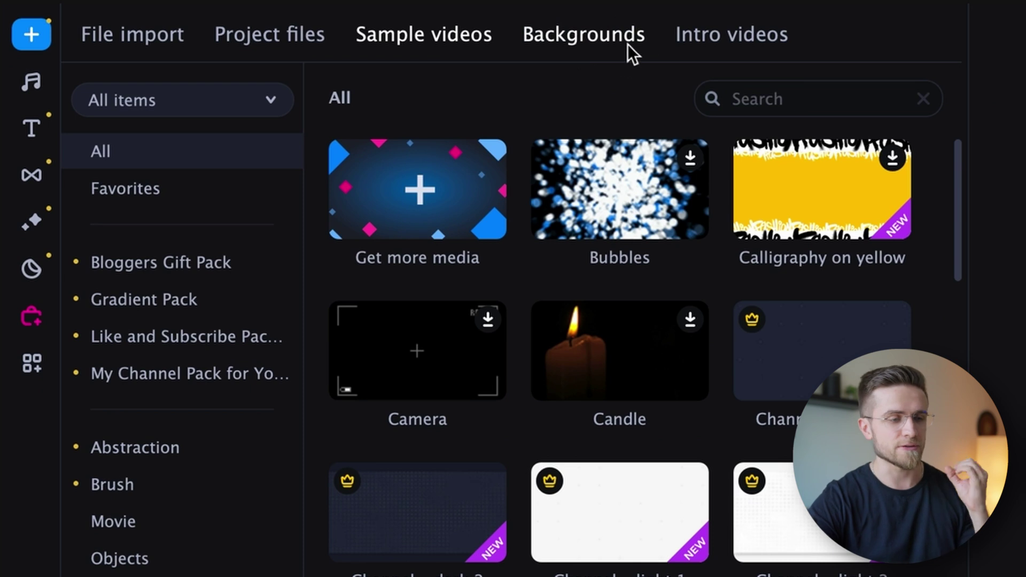
click(627, 43)
click(462, 42)
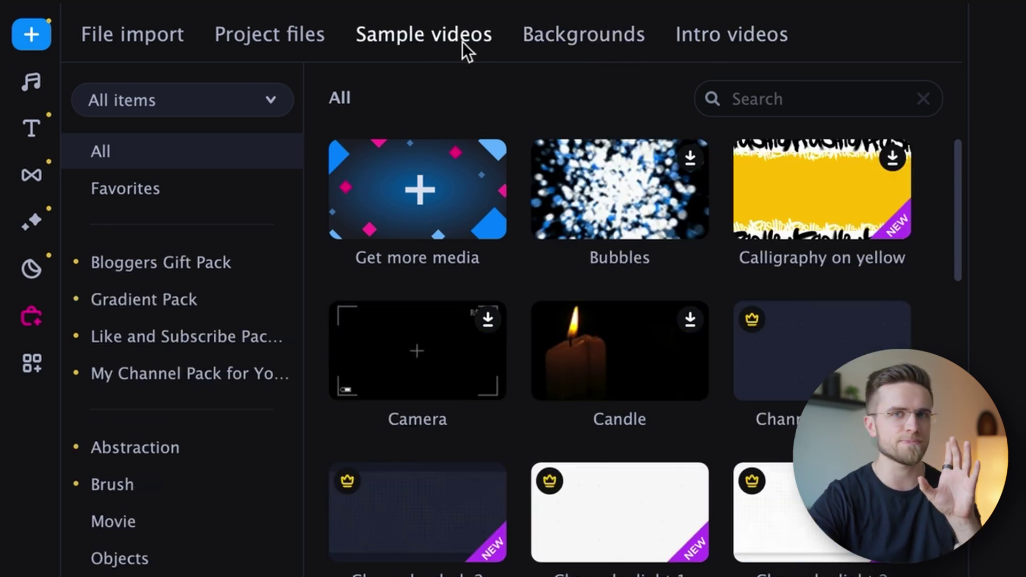
scroll(585, 332, down, 10)
scroll(586, 331, down, 3)
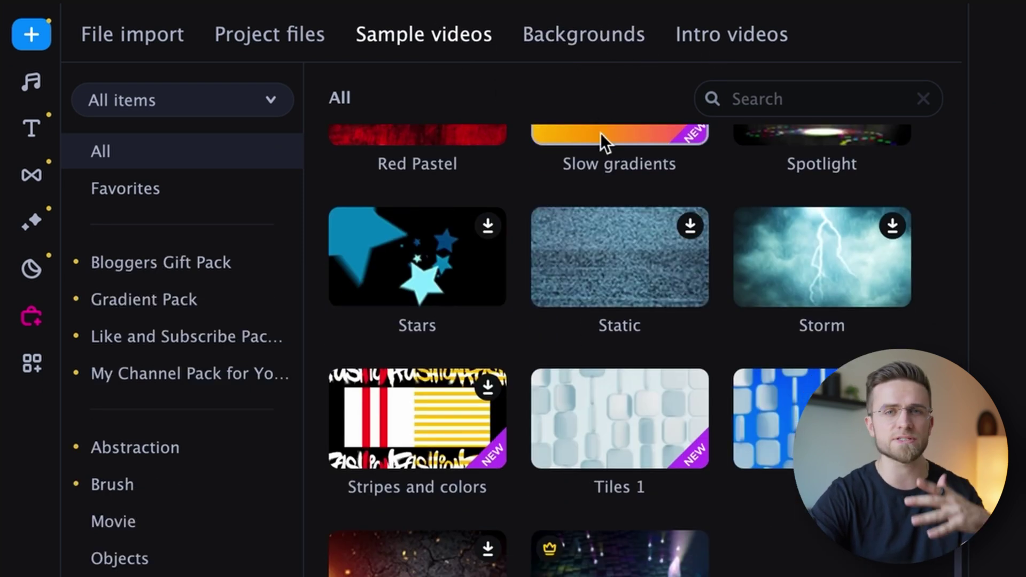
Scroll through the intro videos library, then move on to the music and sound library.
click(592, 45)
scroll(683, 266, down, 5)
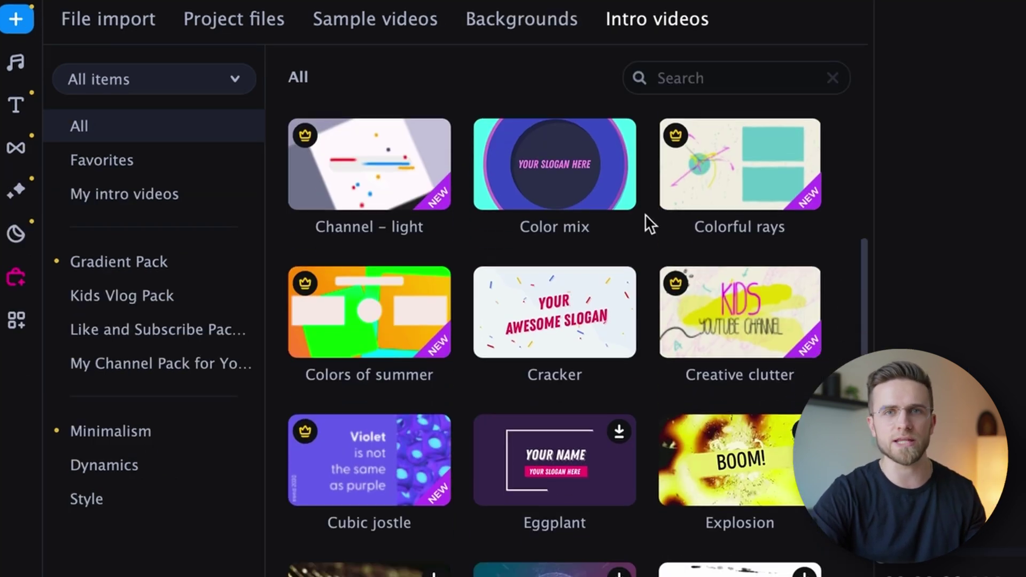
scroll(719, 247, down, 5)
scroll(645, 214, down, 10)
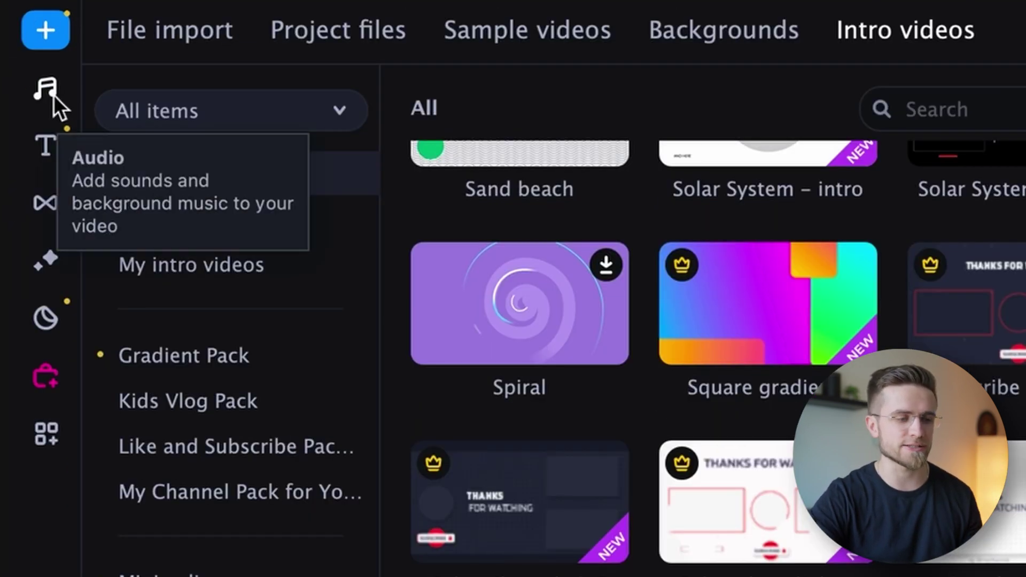
click(17, 64)
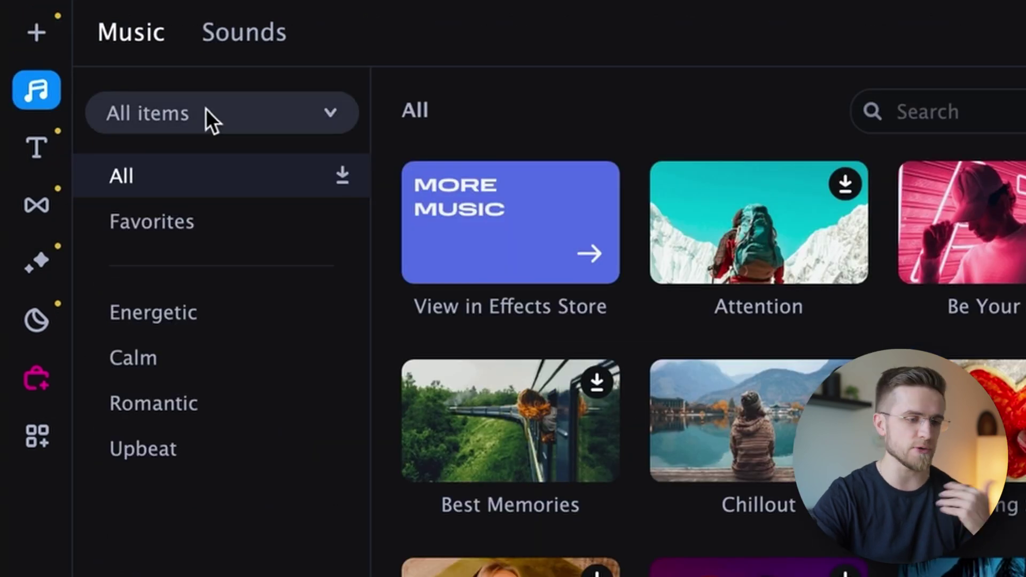
Scroll down through the Music collection in the audio library and back up.
scroll(556, 300, down, 2)
scroll(562, 311, down, 15)
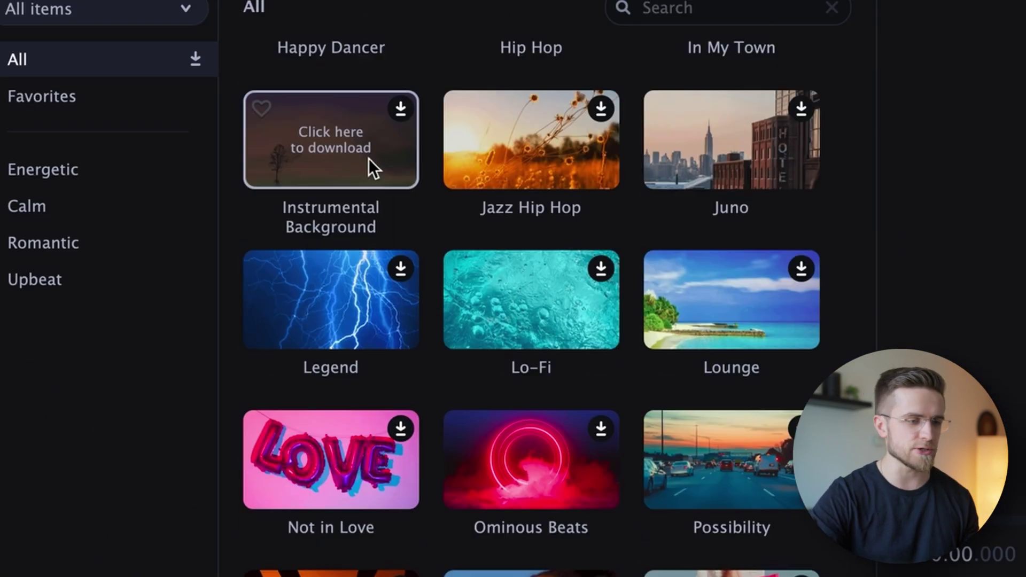
scroll(368, 158, up, 15)
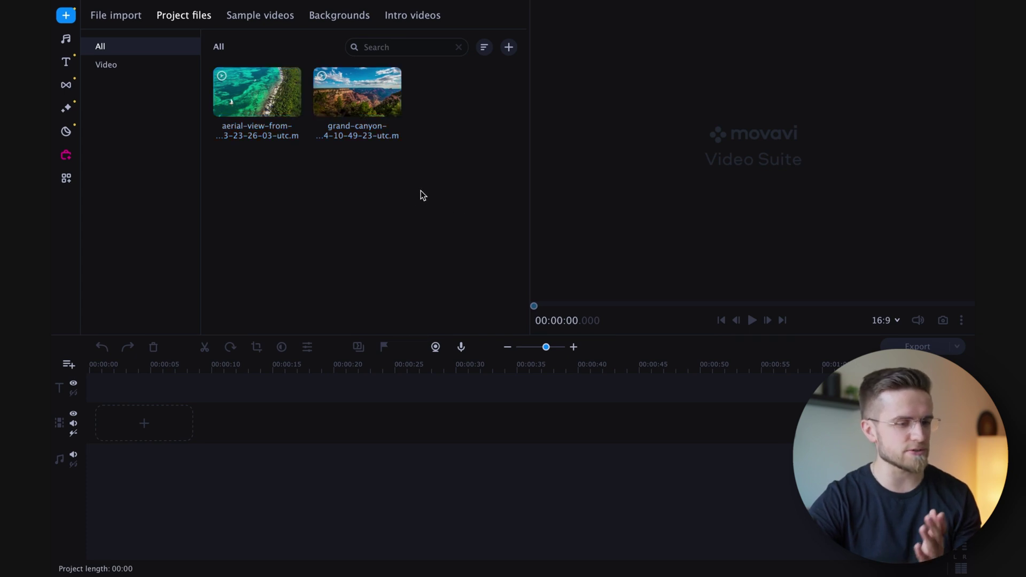
Place the aerial beach clip at the timeline start with the Grand Canyon clip right after it.
drag(443, 186, 218, 43)
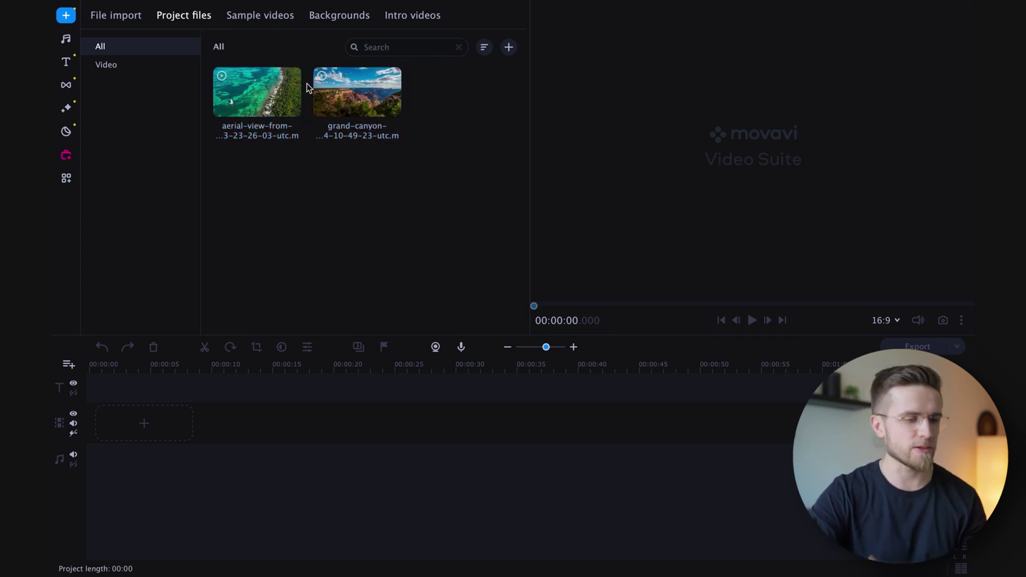
drag(281, 94, 86, 423)
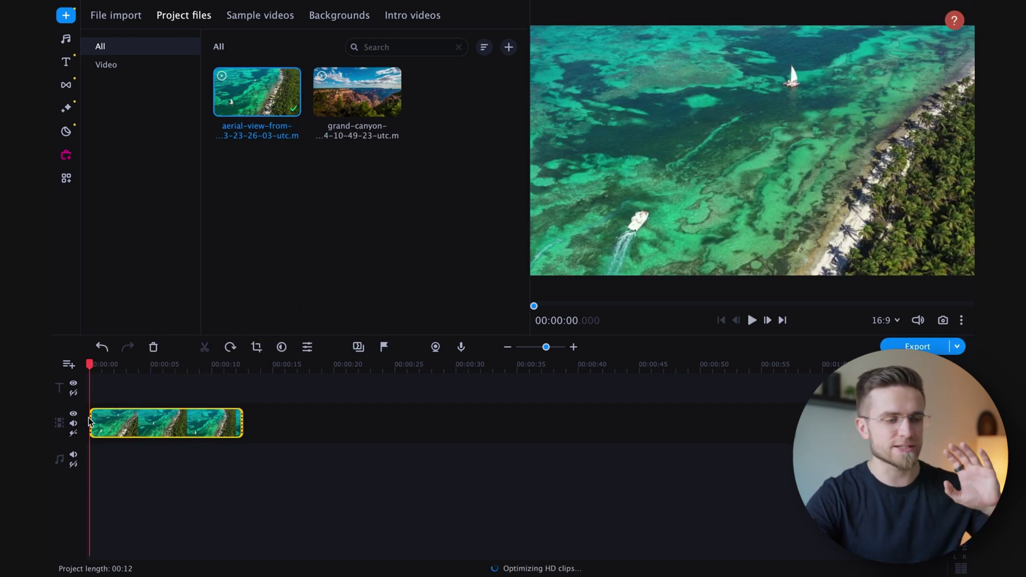
drag(345, 122, 250, 429)
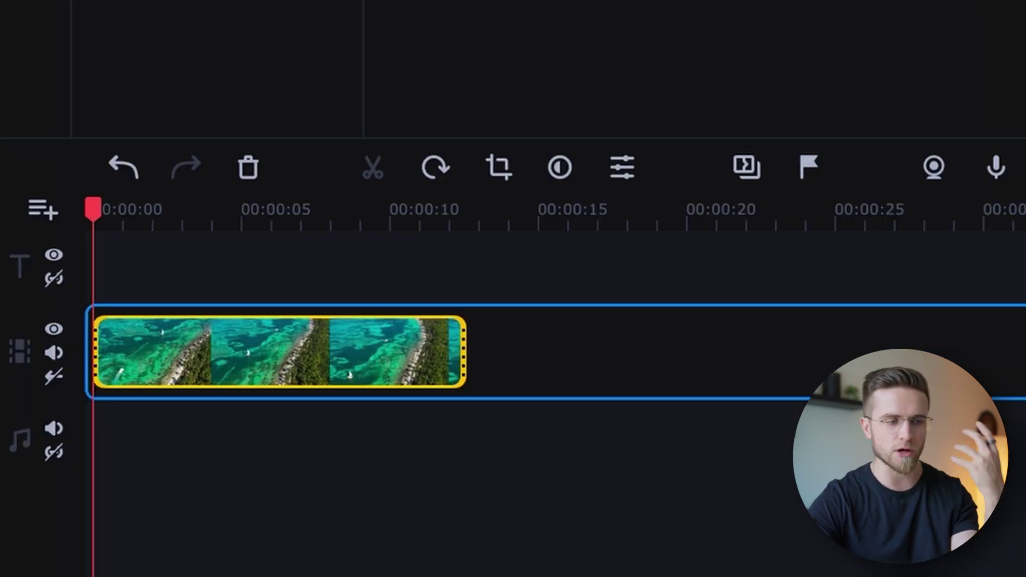
drag(357, 91, 250, 427)
drag(481, 357, 481, 360)
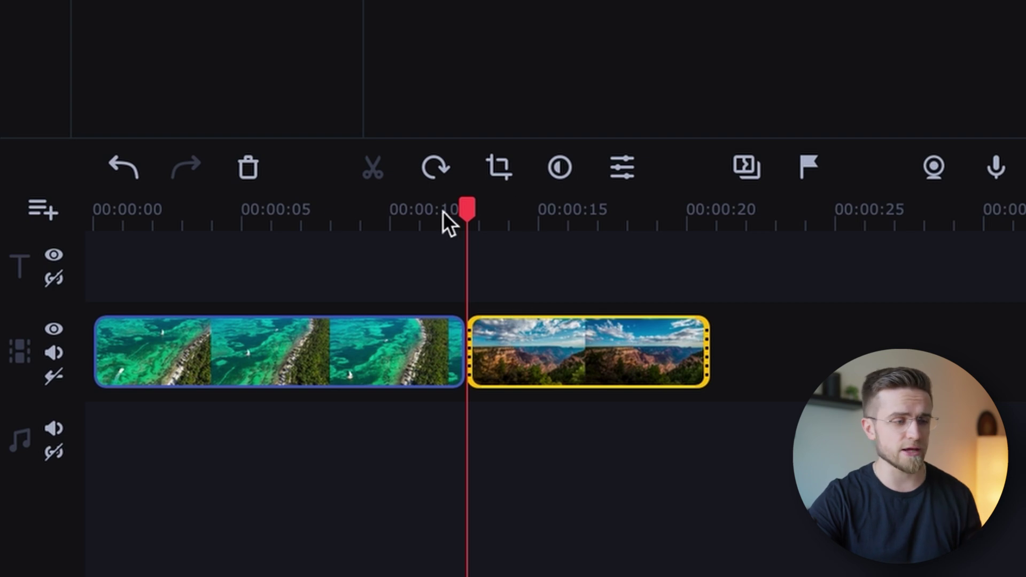
Scrub the playhead through both clips and return it to 0.
drag(461, 210, 602, 218)
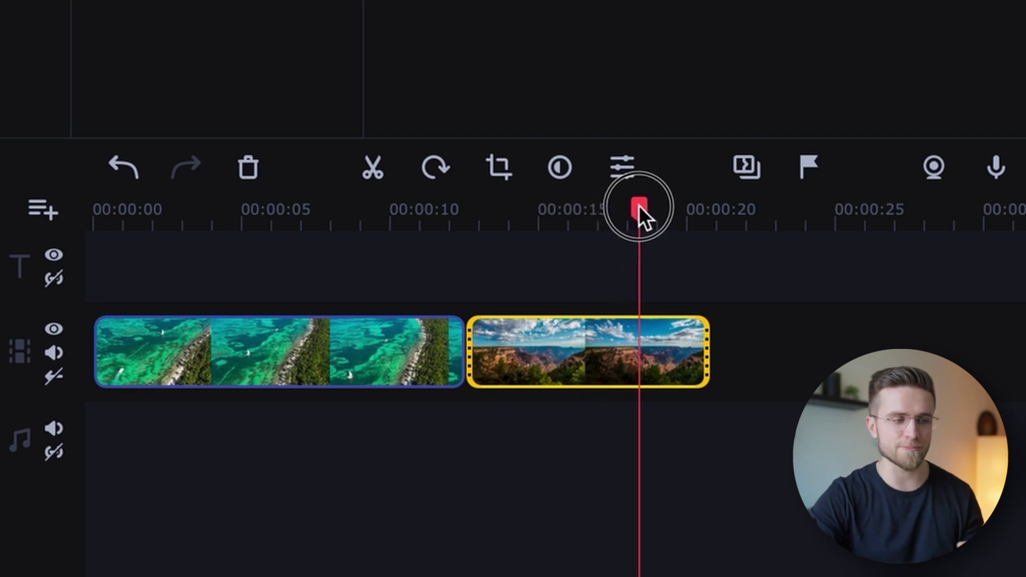
drag(646, 210, 497, 218)
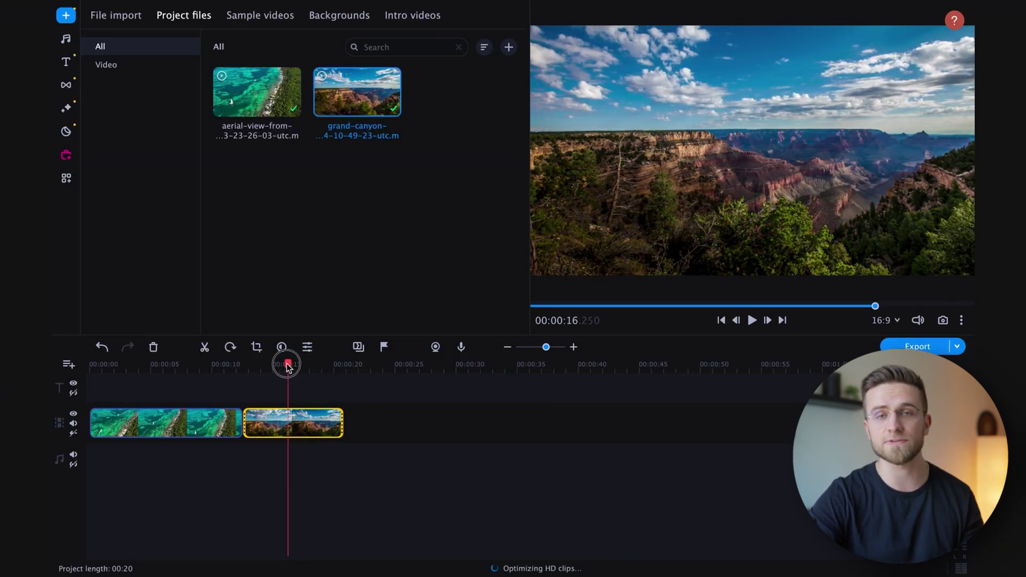
drag(255, 367, 113, 369)
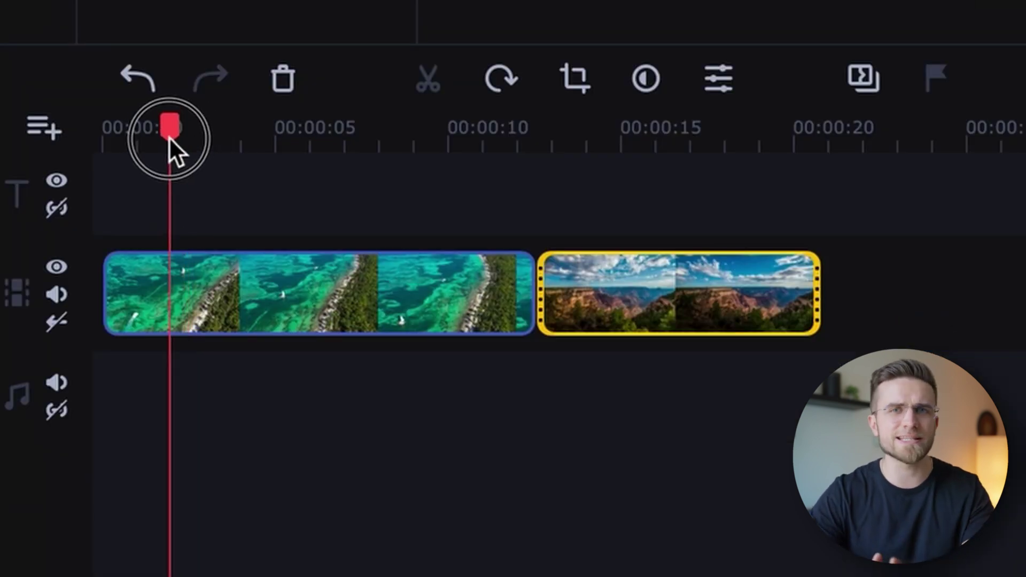
drag(170, 138, 119, 140)
Split the aerial clip with the scissors just after its start.
click(168, 154)
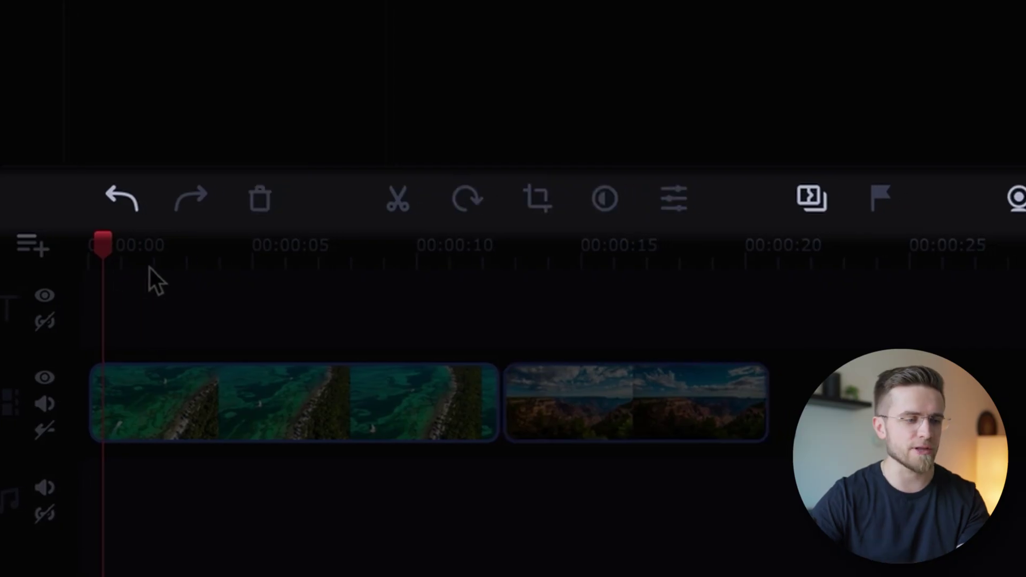
click(104, 242)
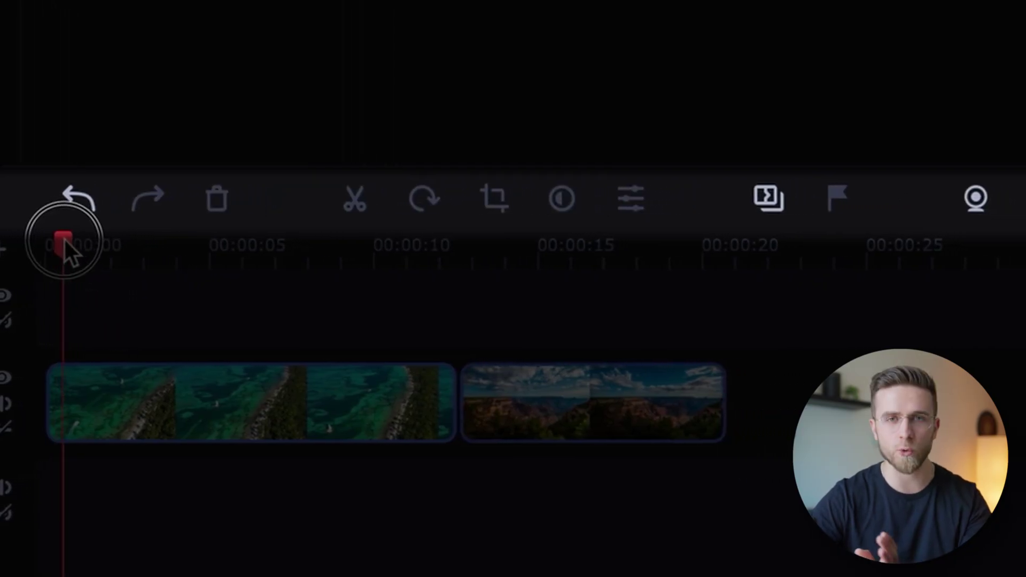
drag(62, 239, 109, 245)
click(101, 380)
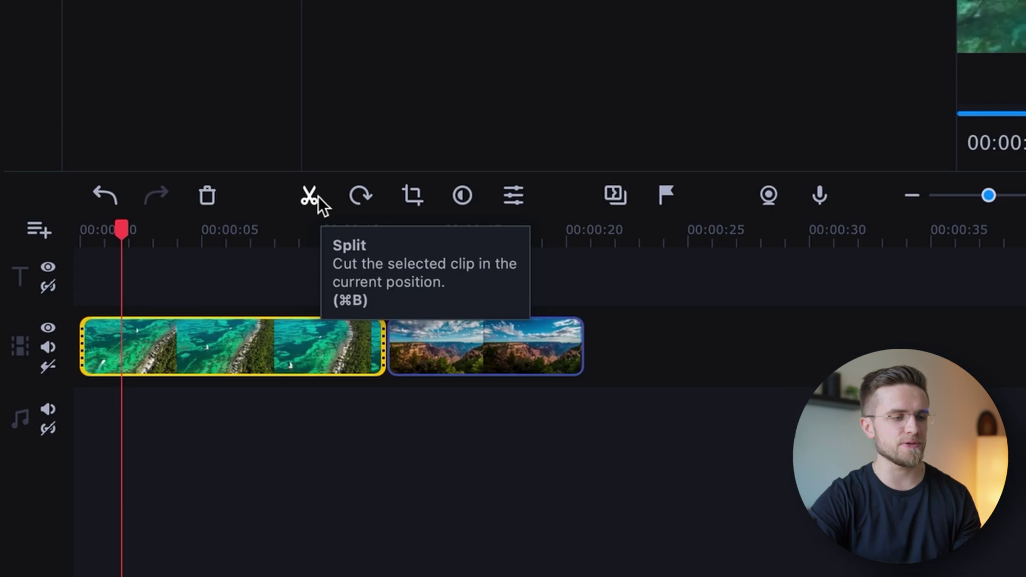
click(319, 196)
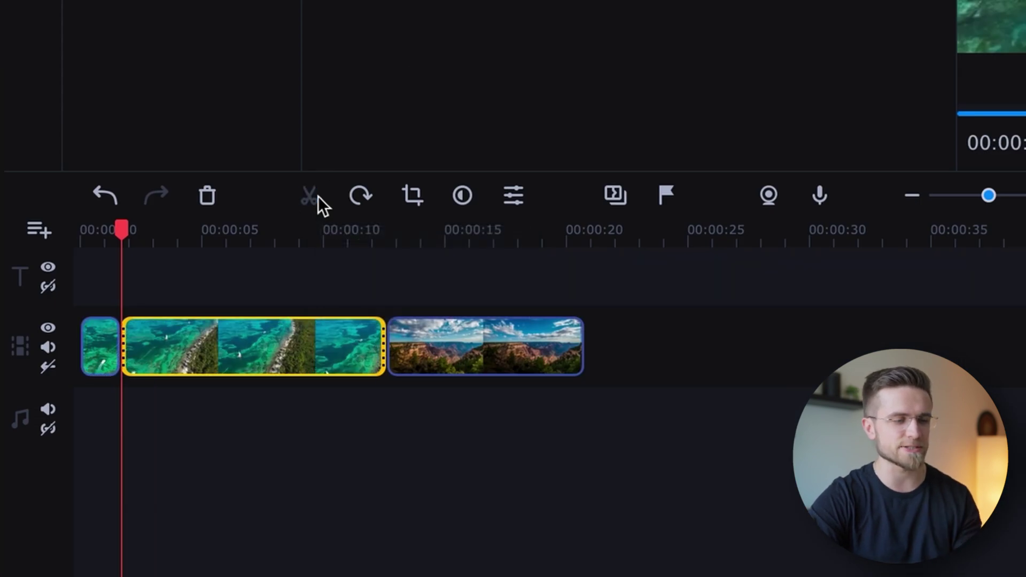
Split the aerial clip again near 4 seconds and delete the short piece.
click(176, 235)
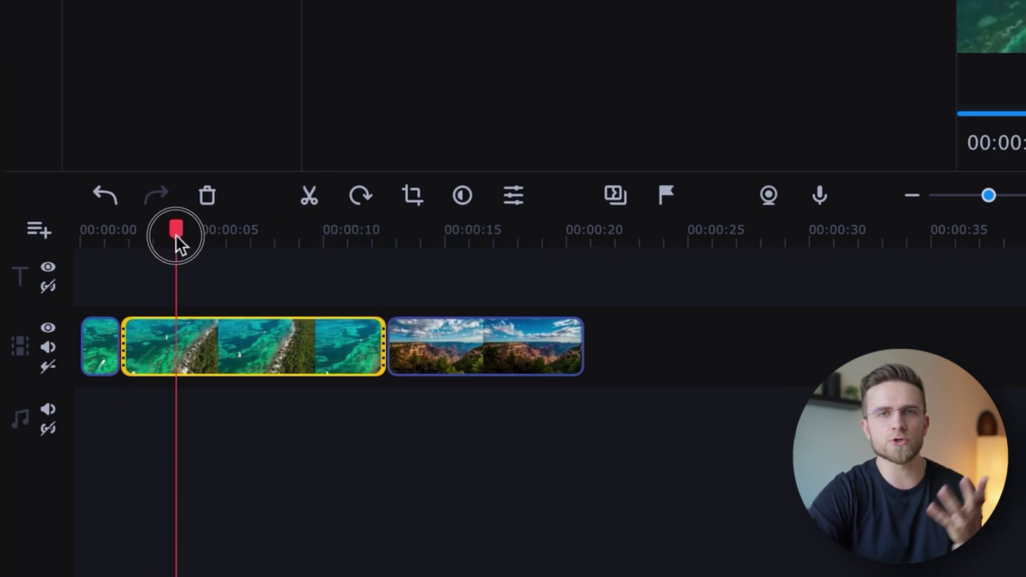
key(super+b)
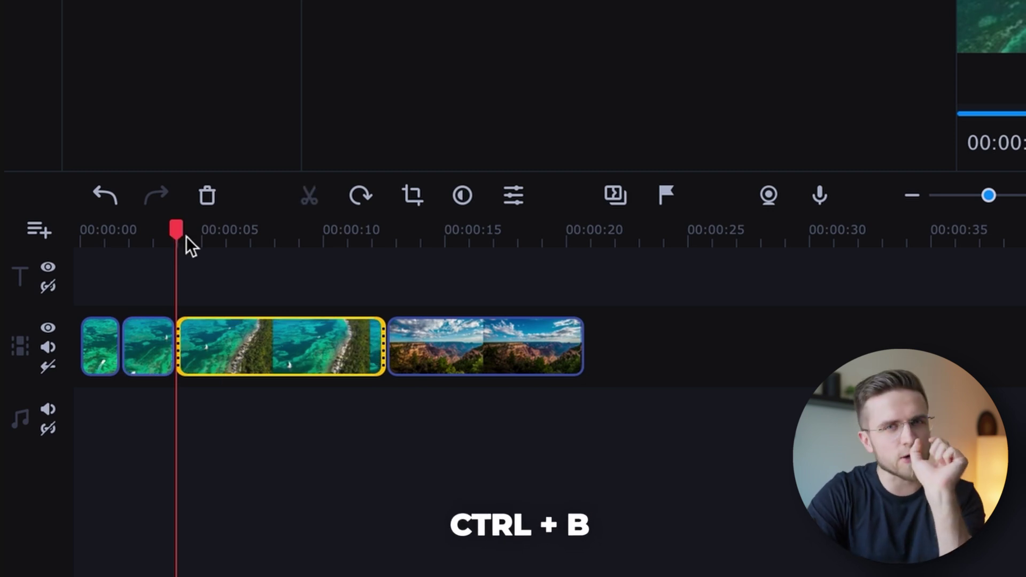
drag(182, 236, 239, 243)
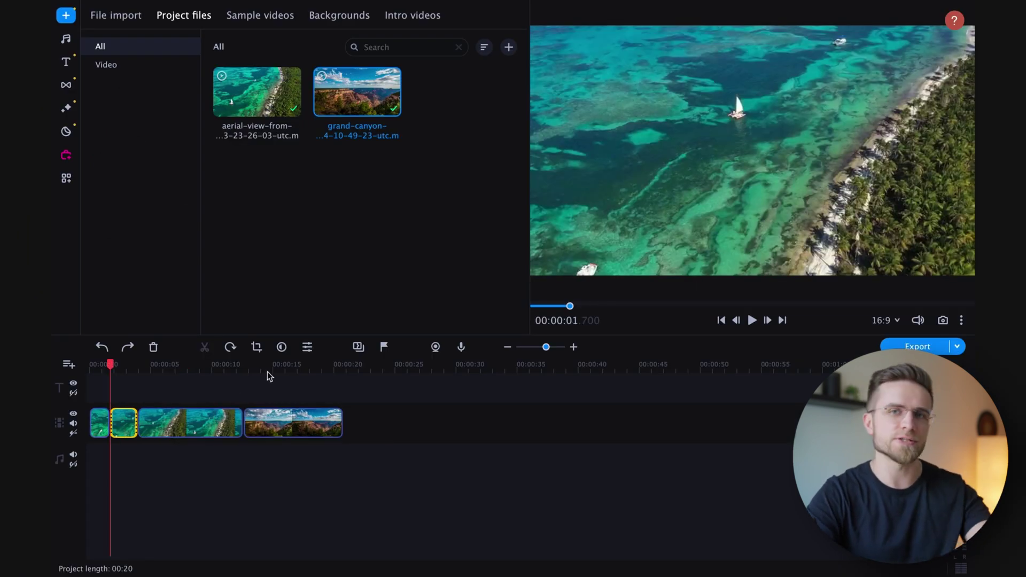
click(154, 348)
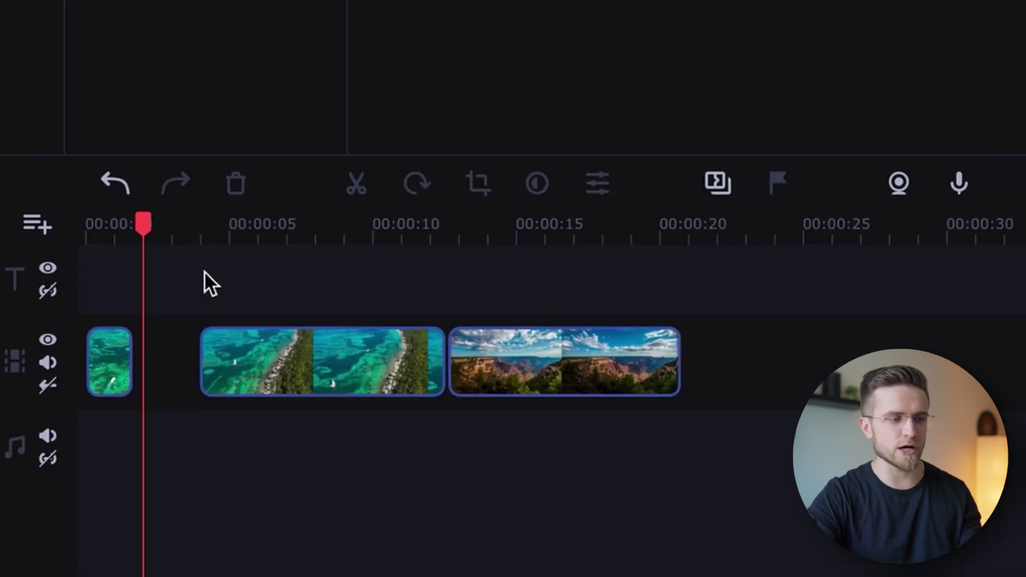
Toggle ripple edit to close the gap, then shift the later clips right.
click(49, 393)
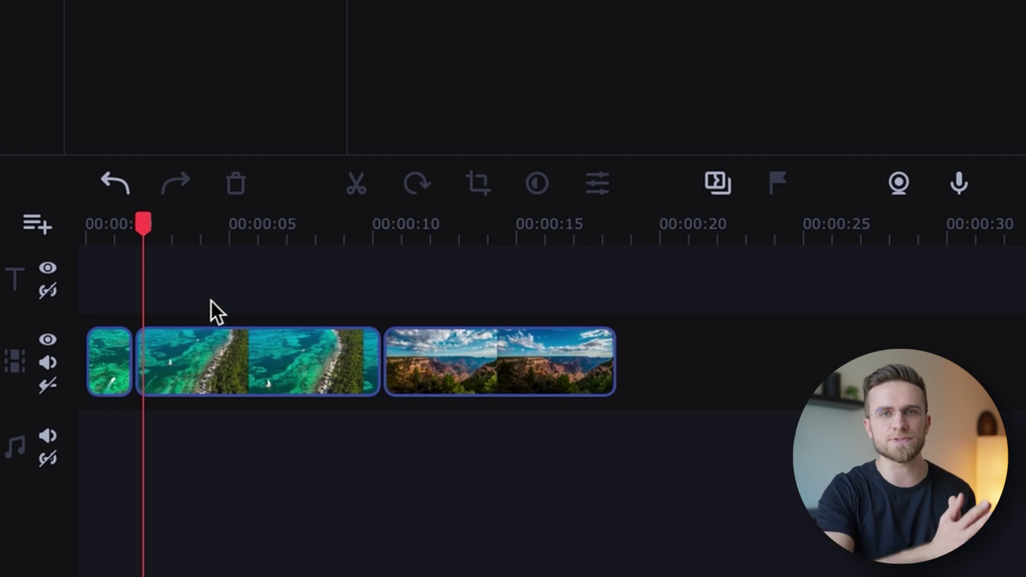
drag(211, 301, 615, 372)
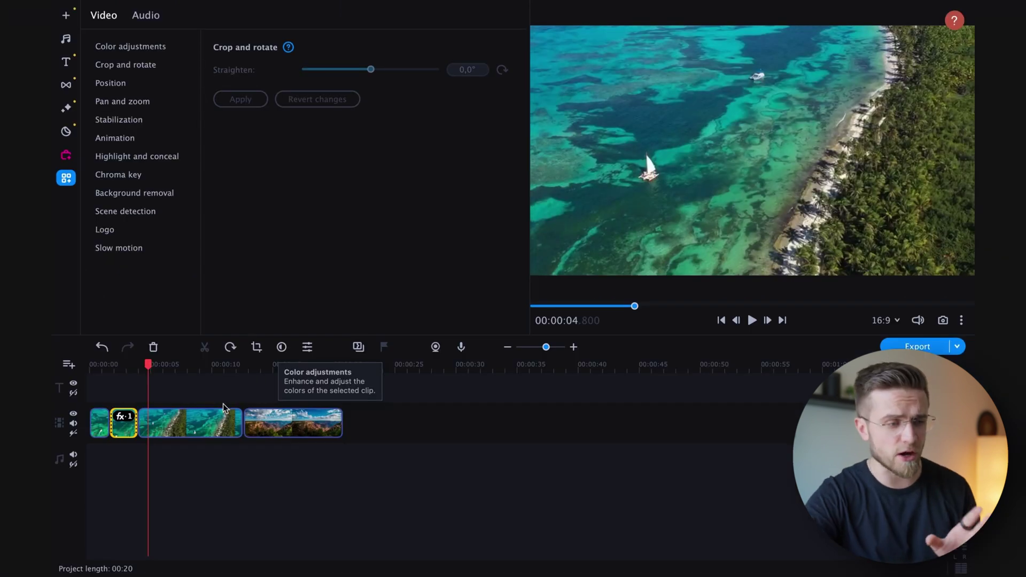
Apply the Auto Contrast colour preset to the long aerial clip, then undo it.
click(223, 408)
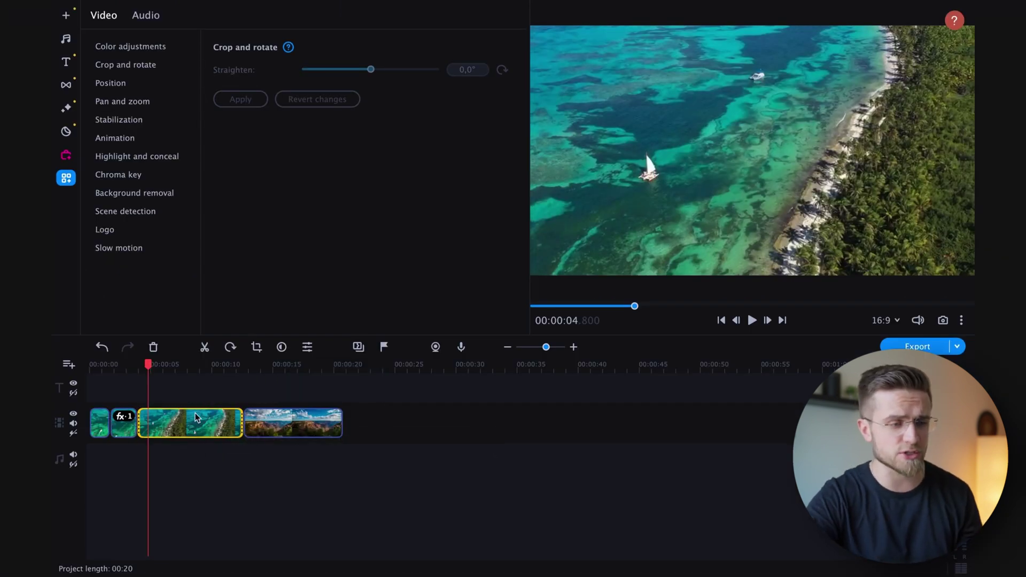
click(195, 383)
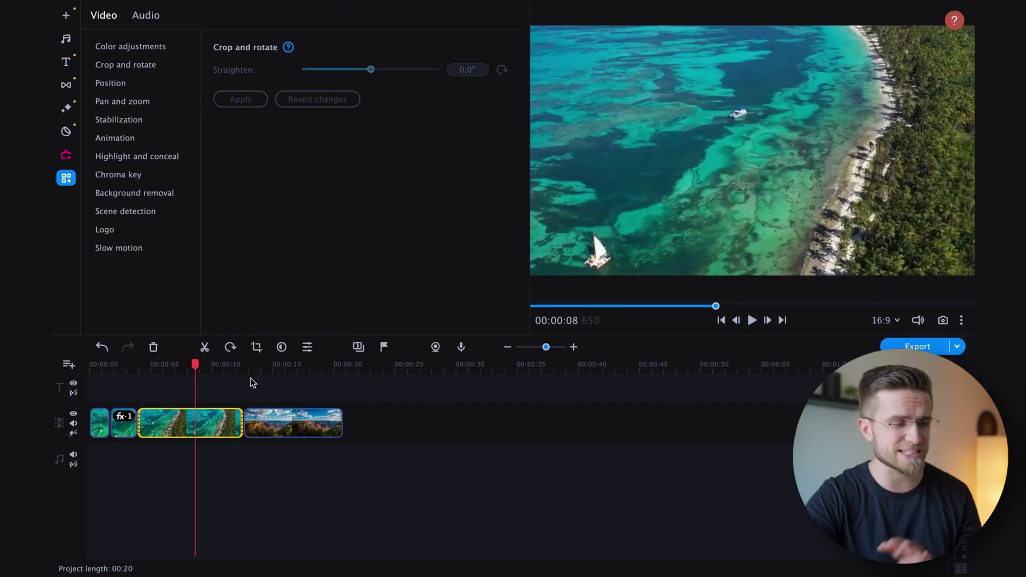
click(283, 348)
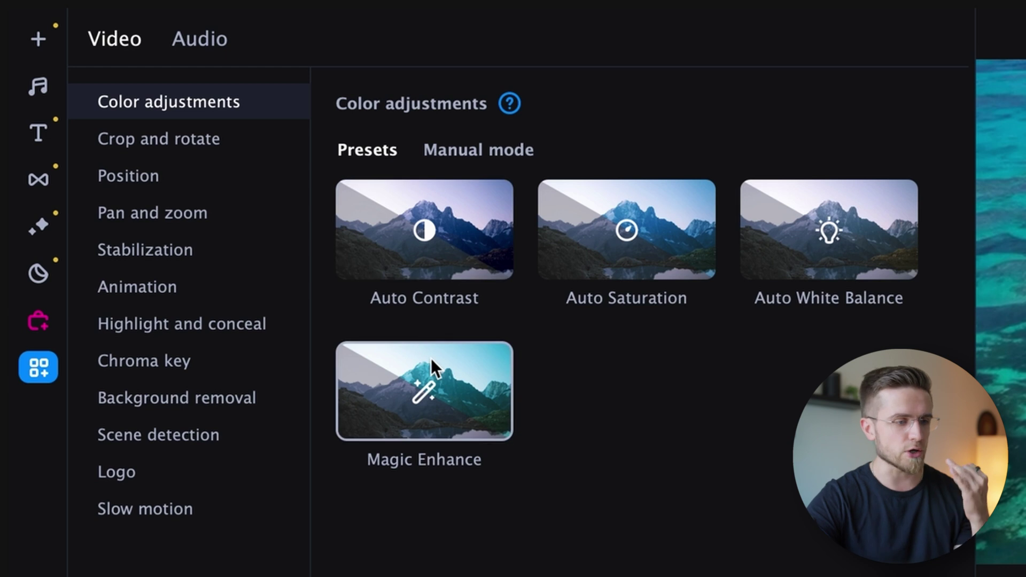
click(429, 272)
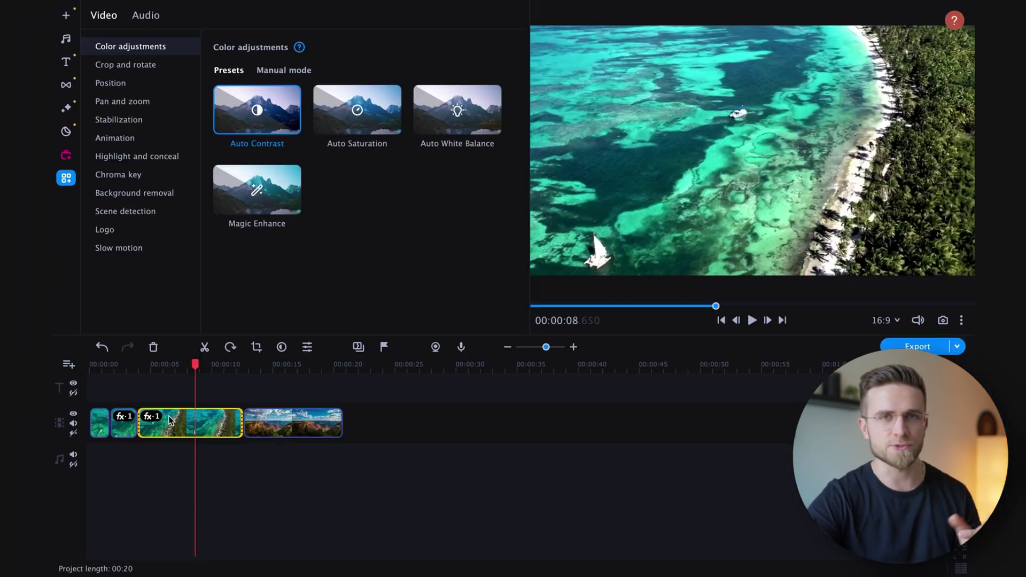
key(super+z)
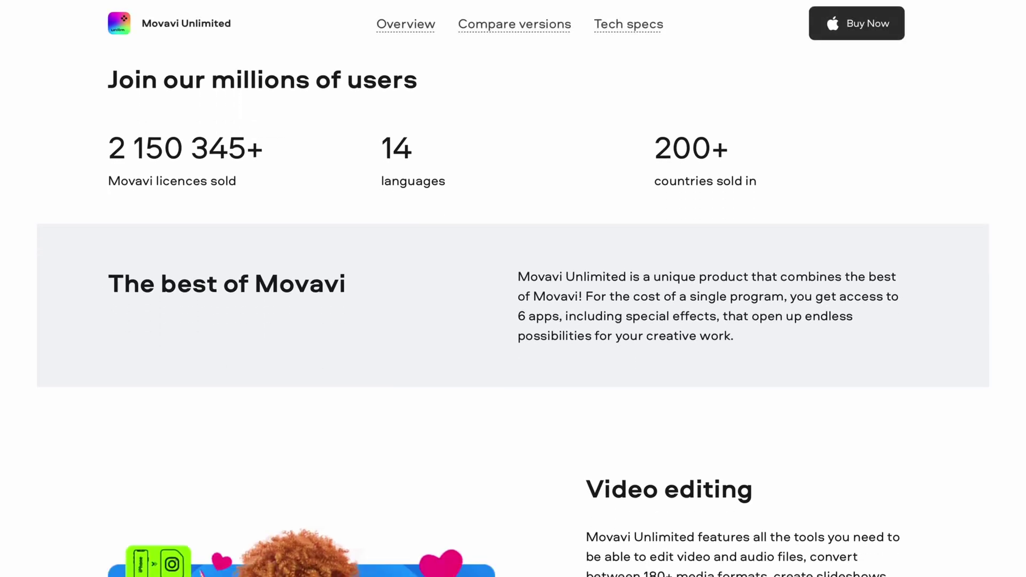
Scroll down the Movavi Unlimited page to its Screen recording section.
scroll(513, 288, down, 8)
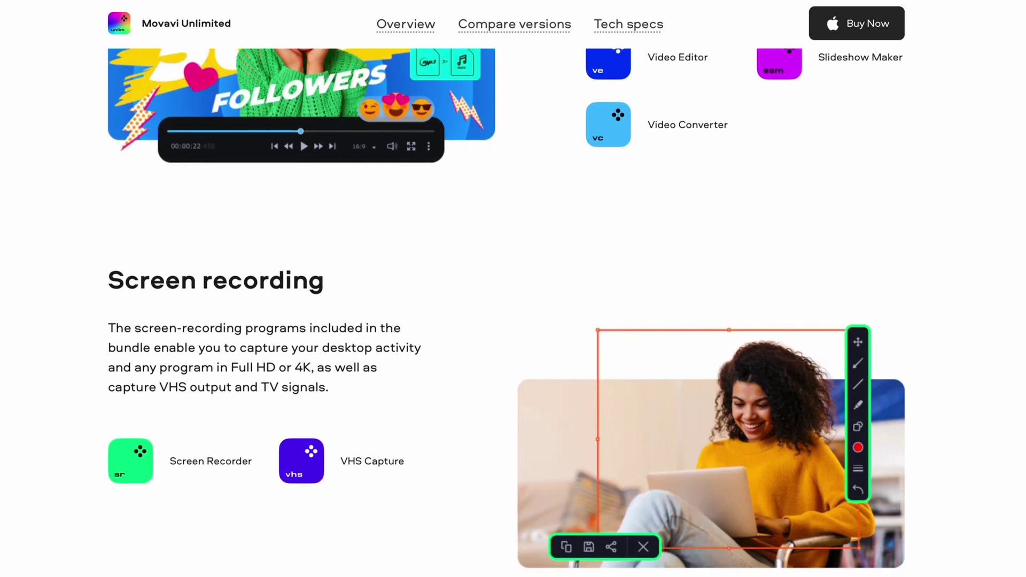
scroll(513, 289, down, 6)
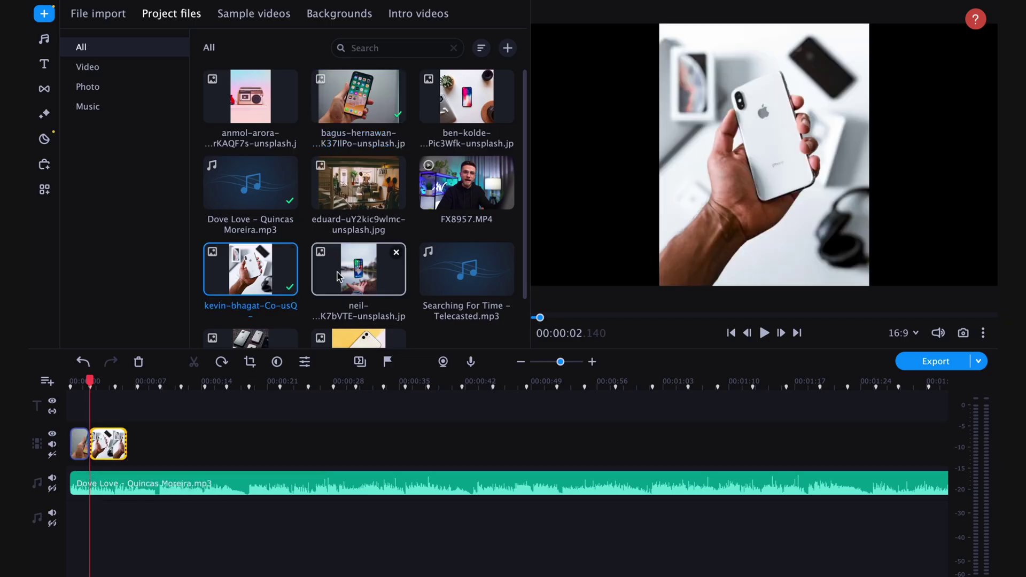
Add two phone photos to the timeline and give the hiker photo the Dramatic effect.
drag(338, 275, 223, 443)
drag(258, 296, 286, 451)
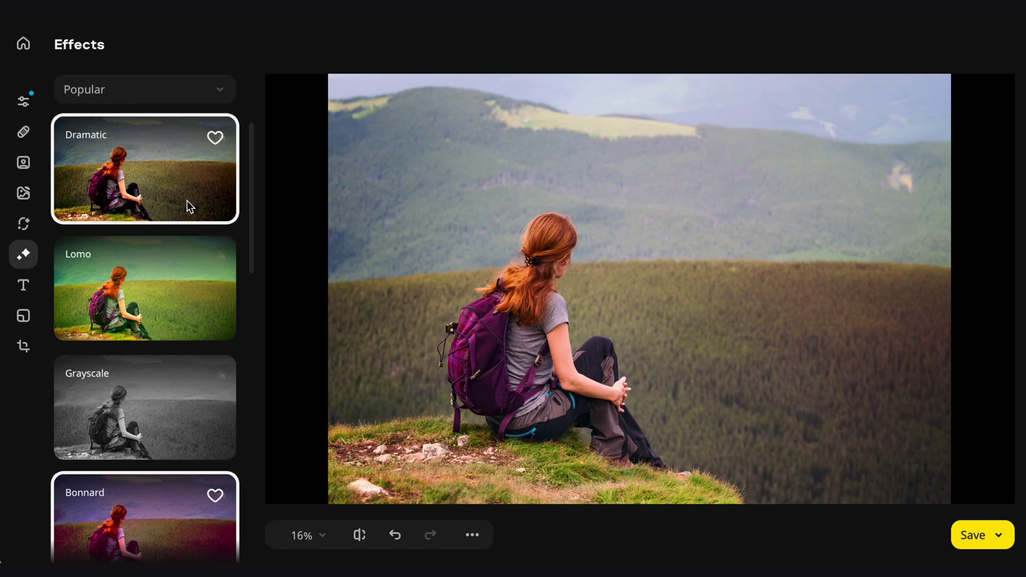
click(192, 215)
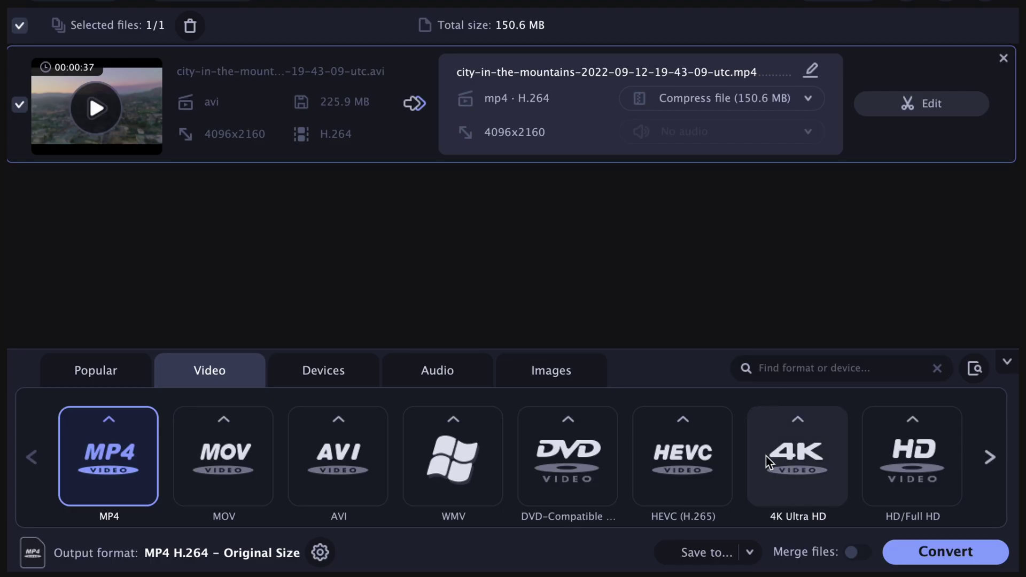
Open the background removal options for the beach clip.
scroll(765, 457, right, 5)
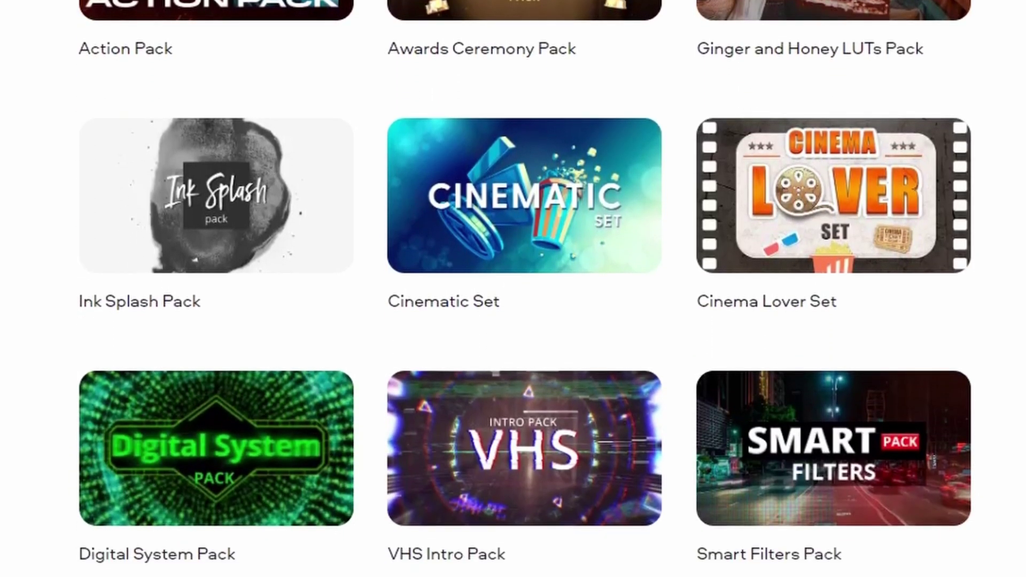
scroll(513, 288, down, 5)
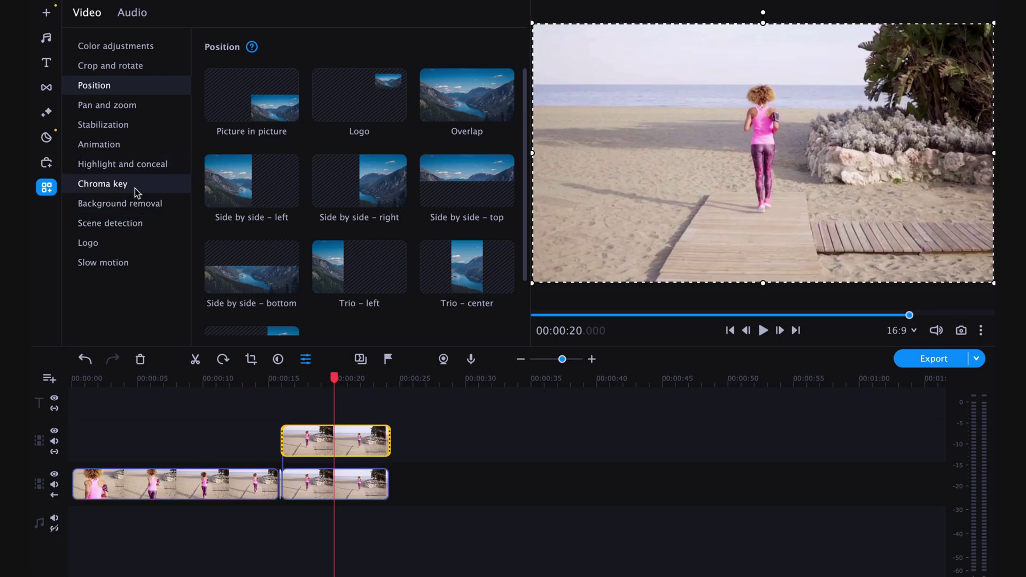
click(137, 203)
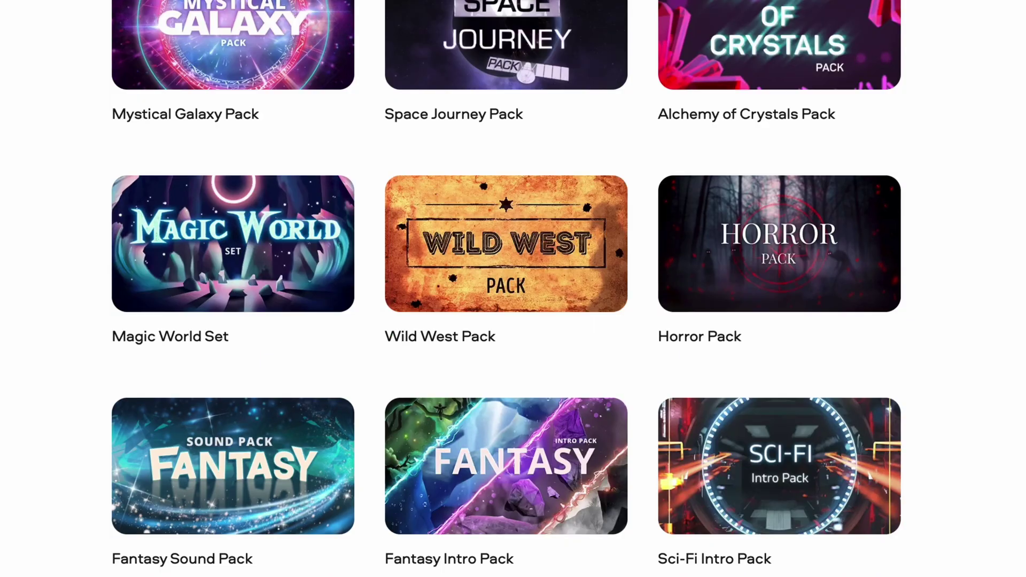
scroll(513, 288, down, 3)
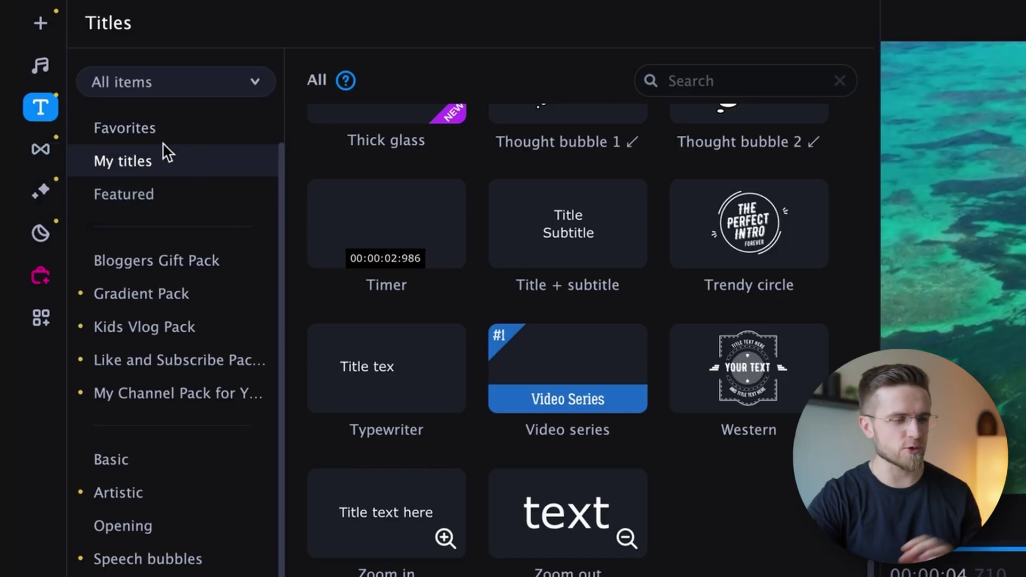
Drop the Basic 'Fly in' title at the playhead and trim it to end near 7 seconds.
scroll(164, 206, up, 1)
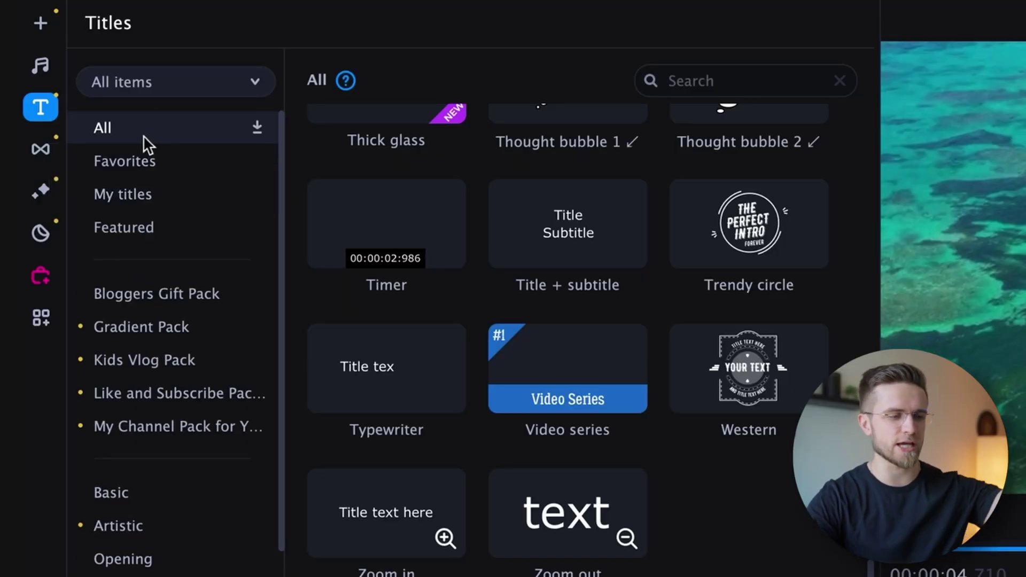
scroll(538, 197, up, 10)
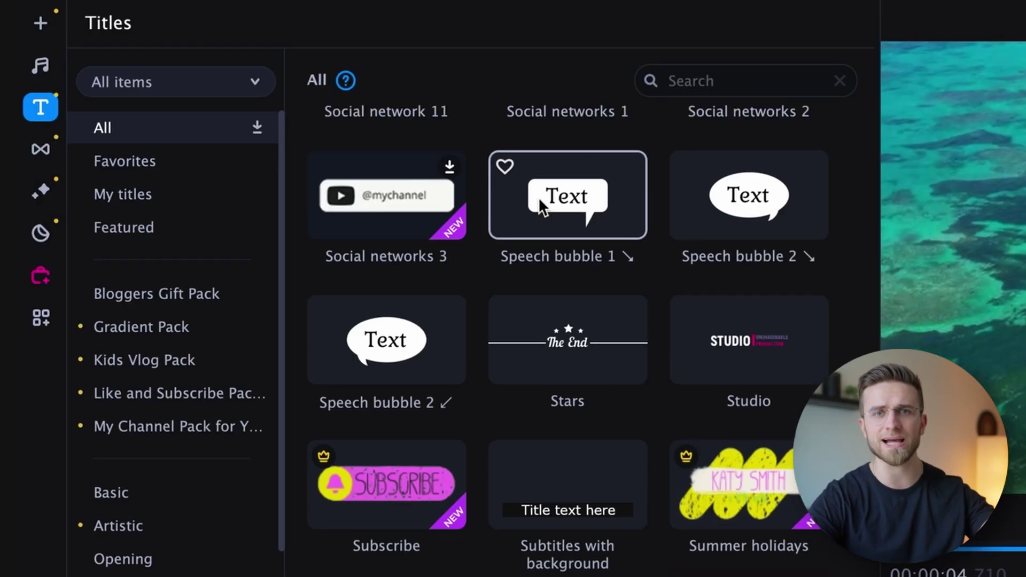
scroll(537, 197, up, 20)
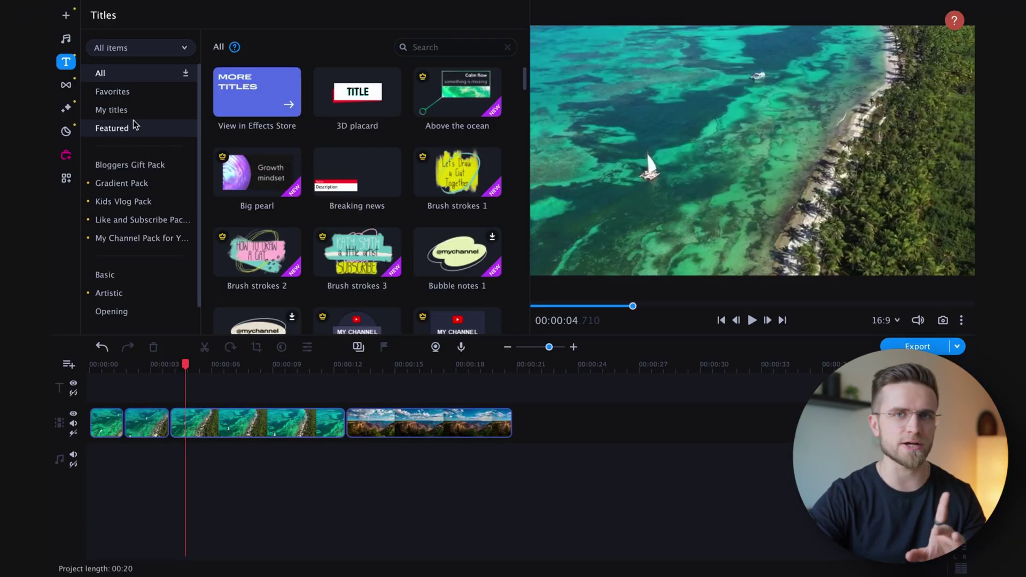
click(110, 275)
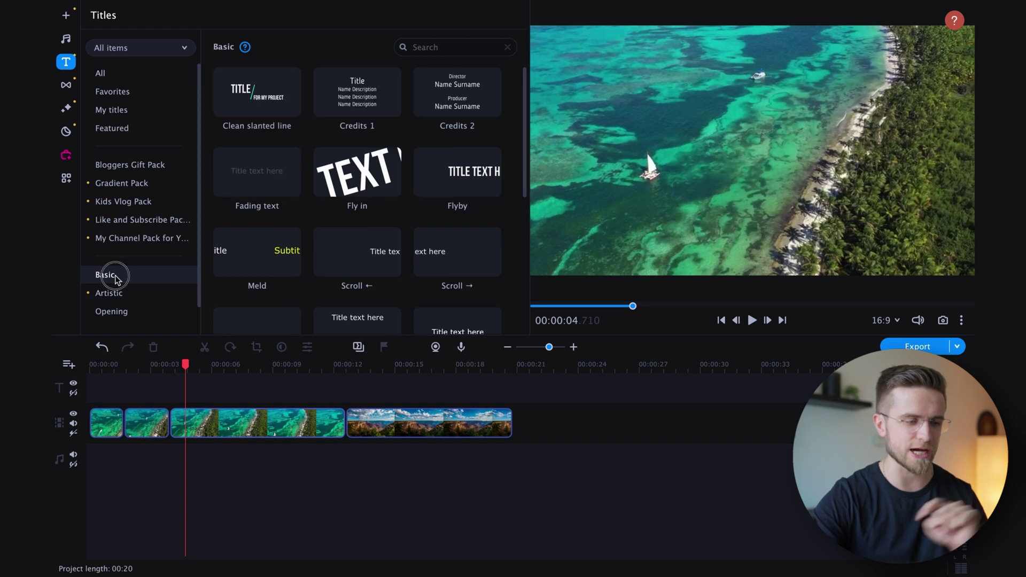
drag(338, 178, 190, 378)
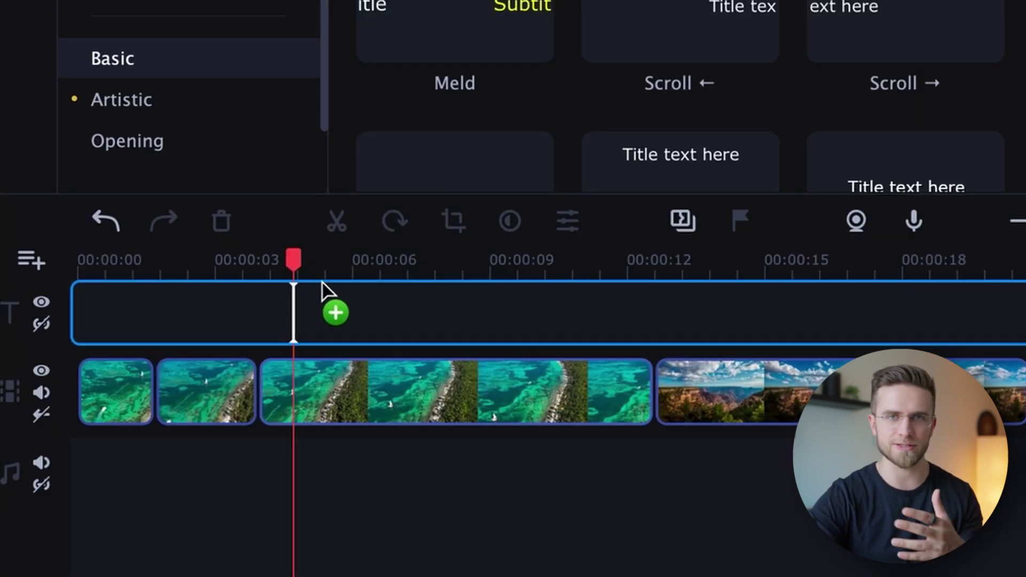
drag(321, 284, 325, 285)
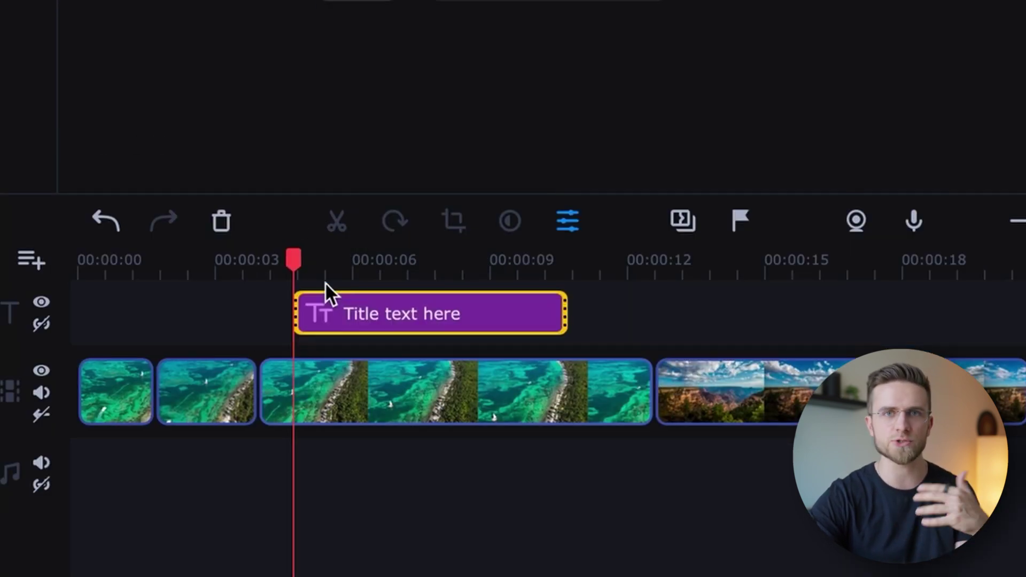
drag(566, 309, 433, 316)
double_click(406, 316)
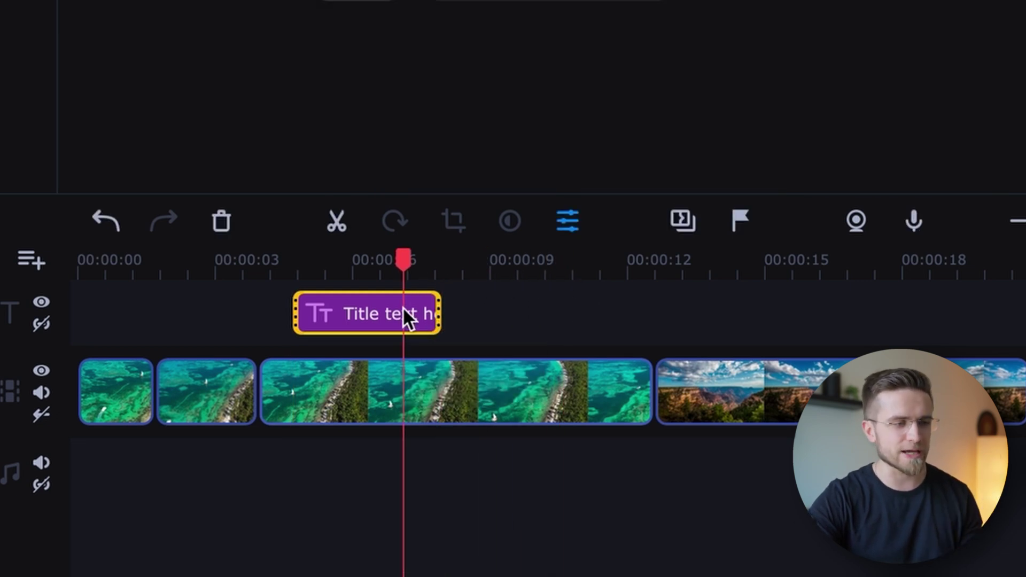
Make the MOVAVI title text pink in a bold system font.
click(216, 130)
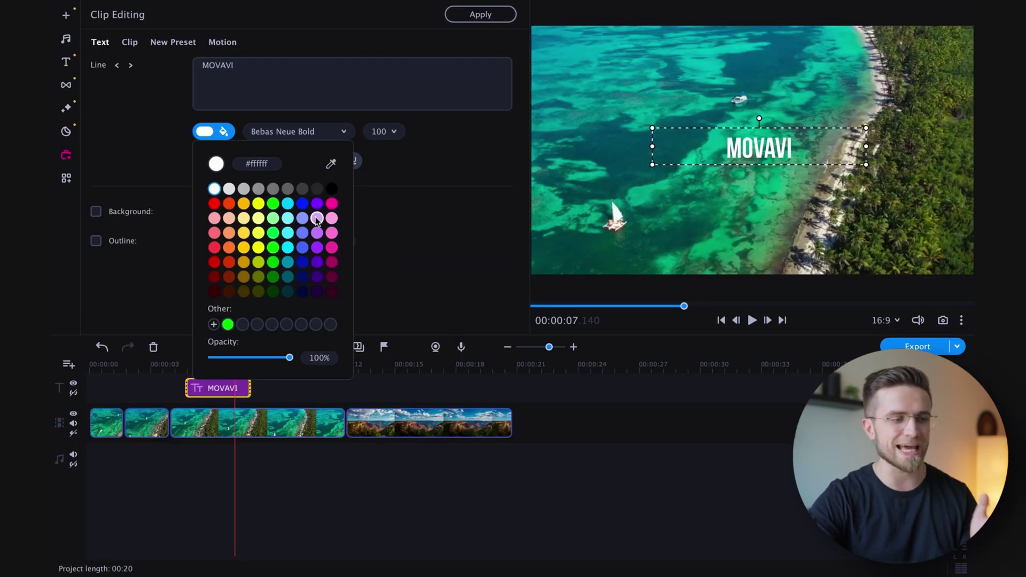
click(286, 131)
click(288, 131)
click(298, 223)
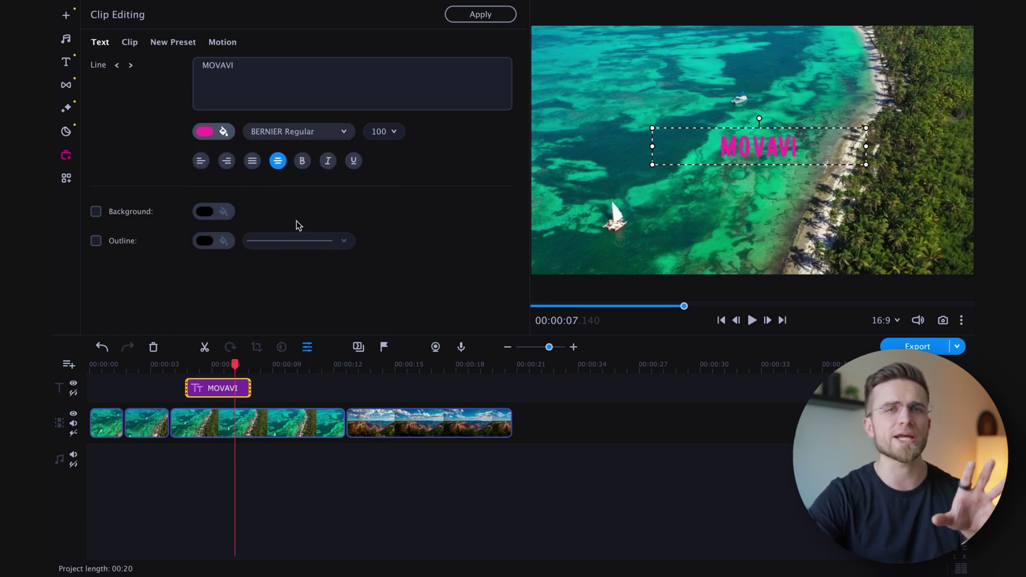
click(297, 131)
click(321, 172)
click(303, 138)
scroll(310, 187, down, 5)
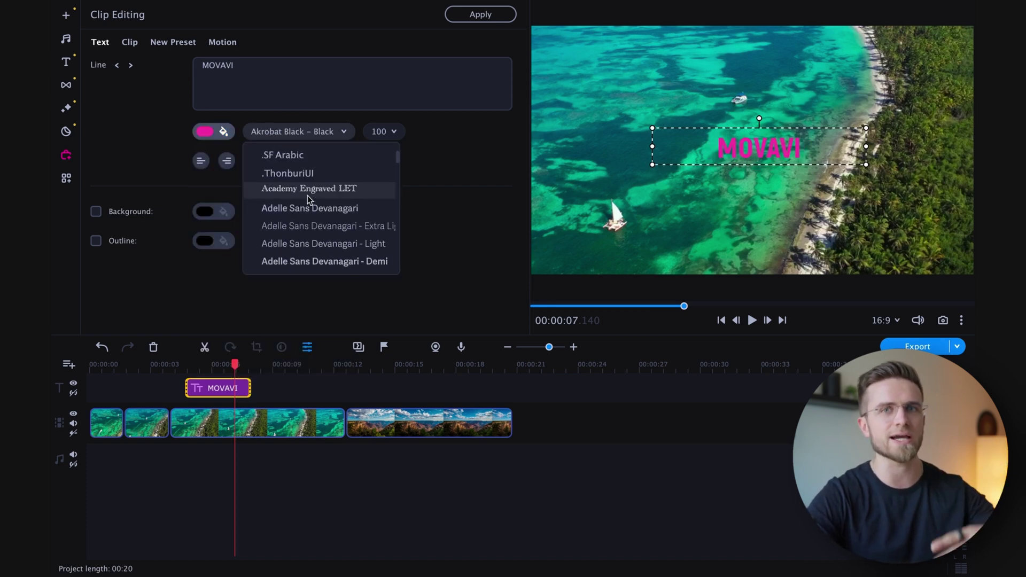
click(310, 190)
Give the title a thicker white outline, then check the preset and motion tracking options.
click(204, 241)
click(213, 295)
click(339, 241)
click(297, 266)
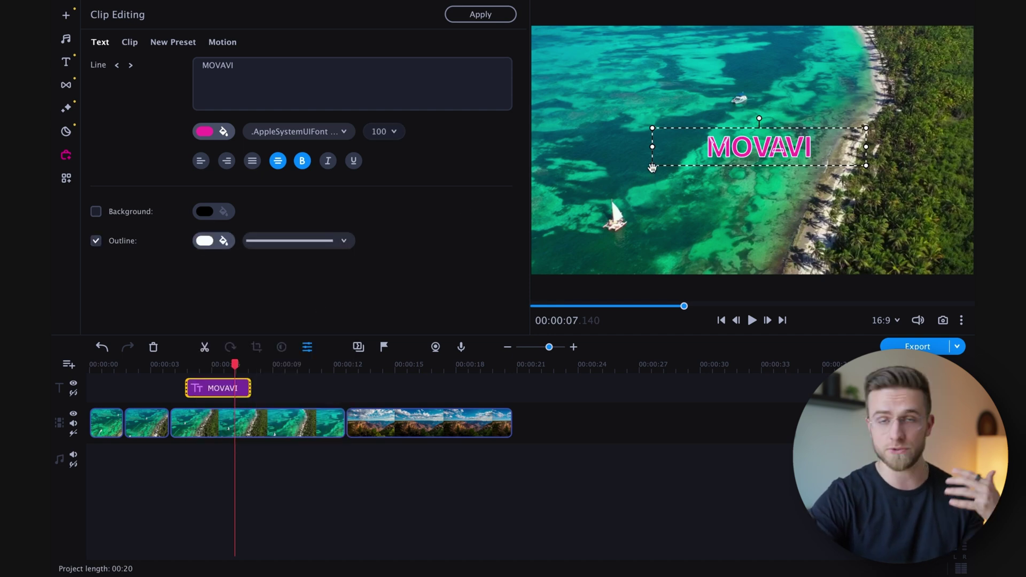
click(162, 44)
click(222, 45)
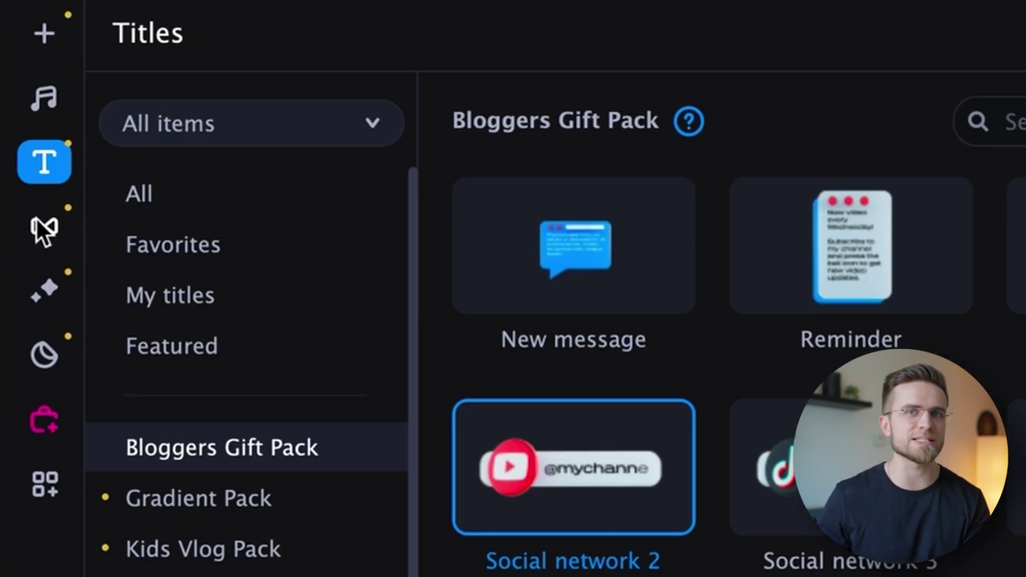
click(37, 219)
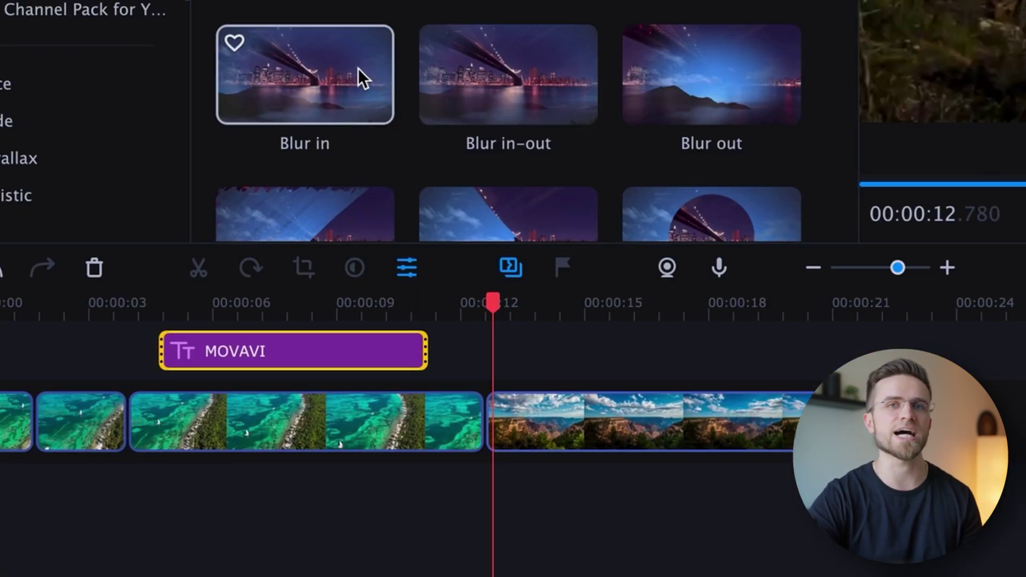
Place a shortened Blur in transition between the aerial and canyon clips and preview it.
drag(282, 252, 333, 425)
drag(459, 427, 461, 429)
click(431, 315)
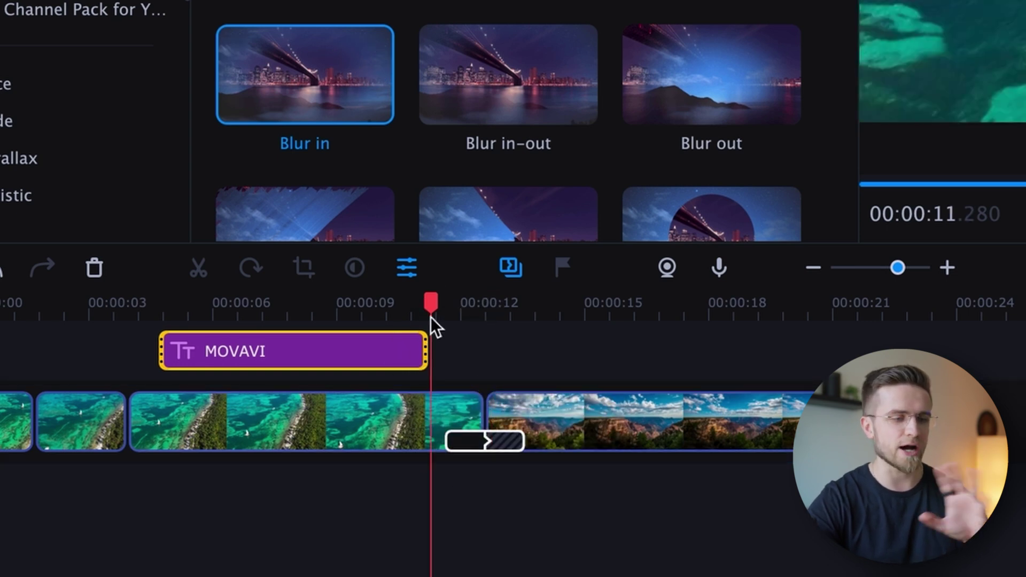
click(460, 448)
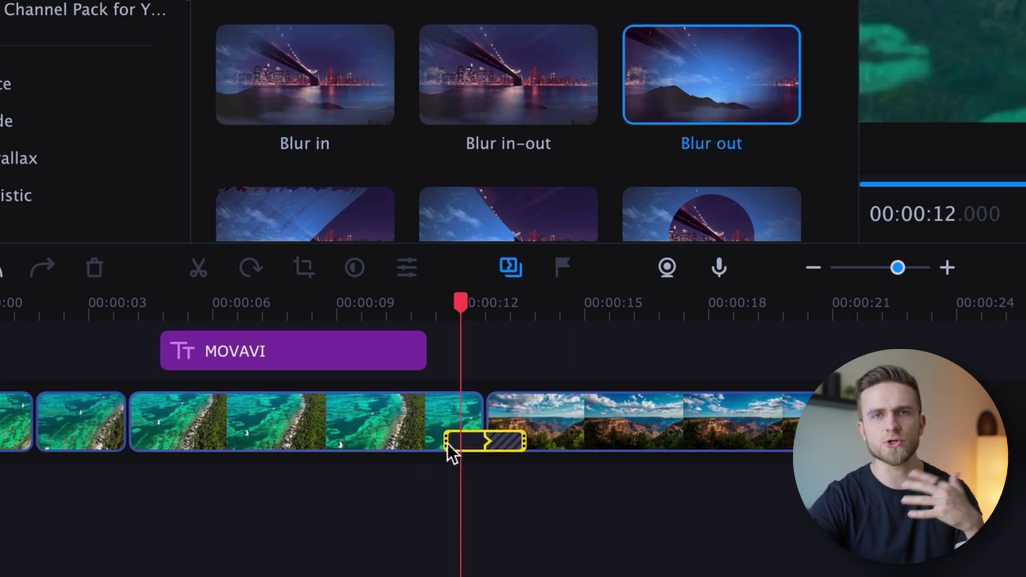
drag(447, 444, 466, 444)
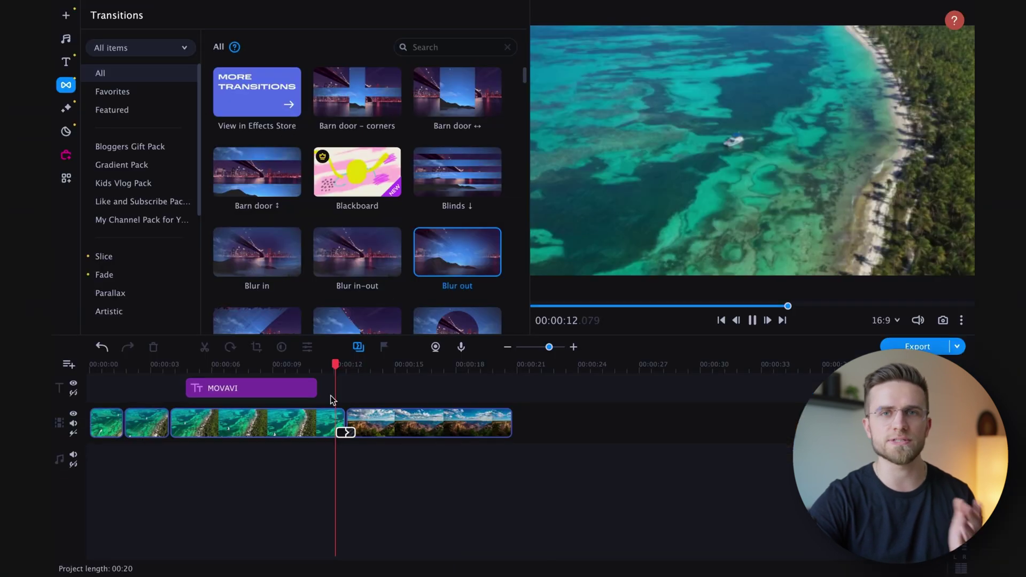
key(space)
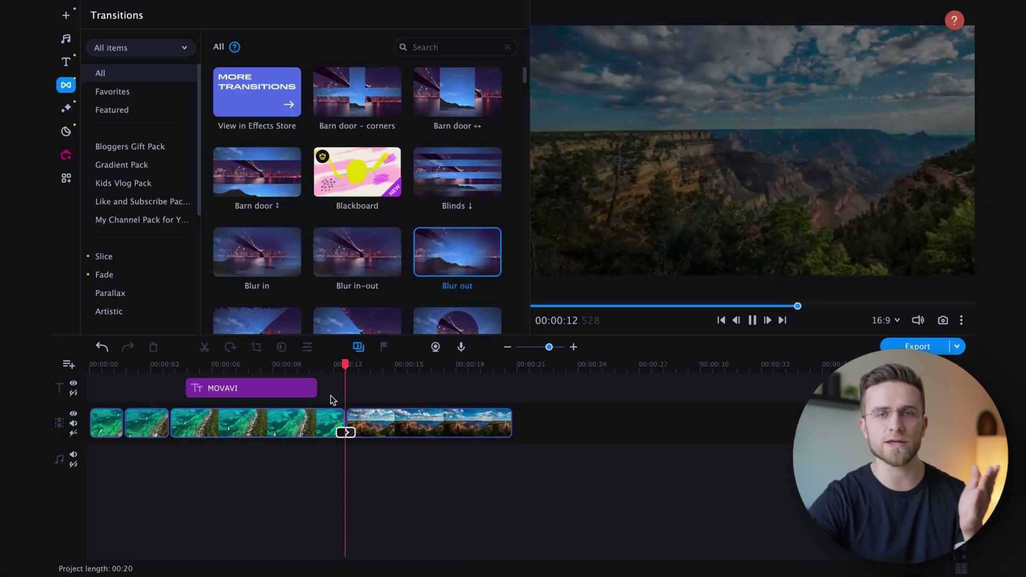
key(space)
scroll(357, 203, down, 10)
Replace it with Fresh ideas 1, then with Fast zoom out, previewing each.
drag(386, 267, 346, 429)
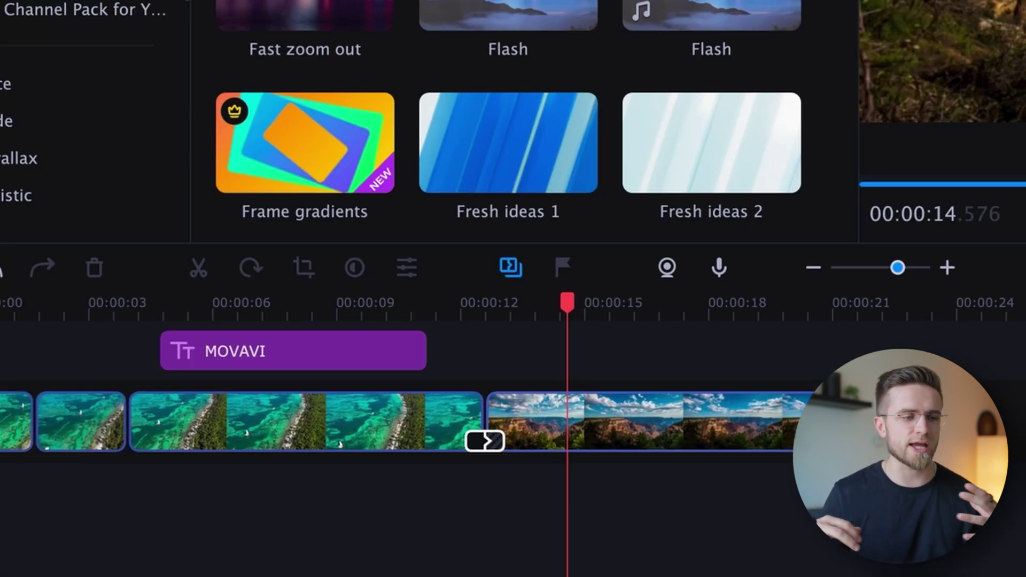
drag(490, 436, 477, 406)
click(451, 314)
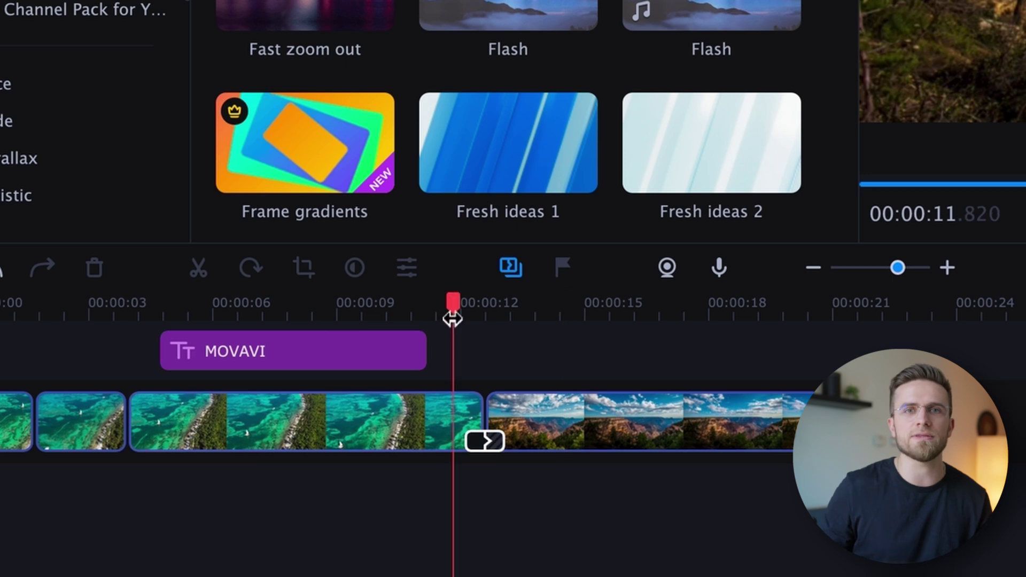
key(space)
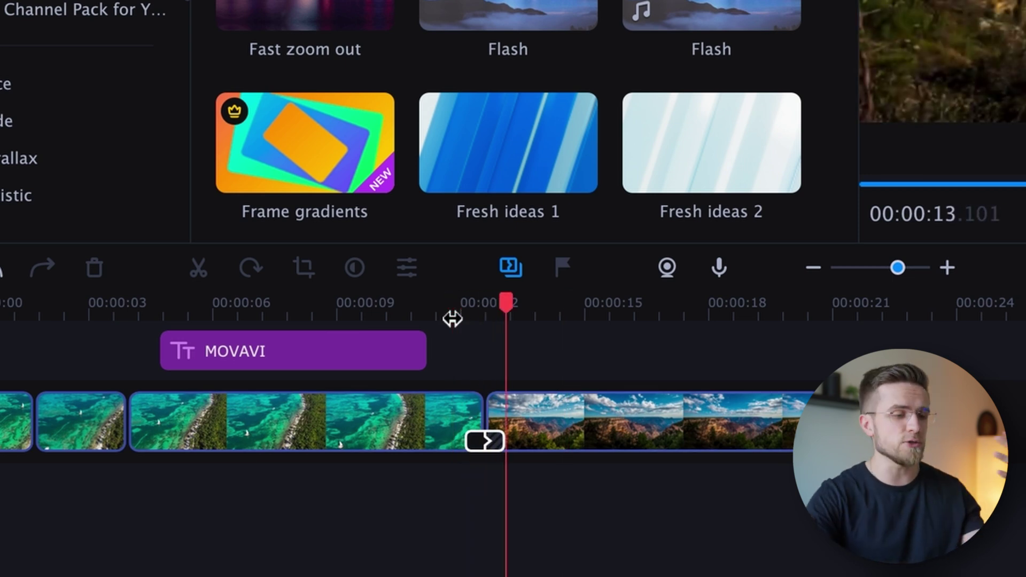
drag(369, 16, 490, 451)
key(space)
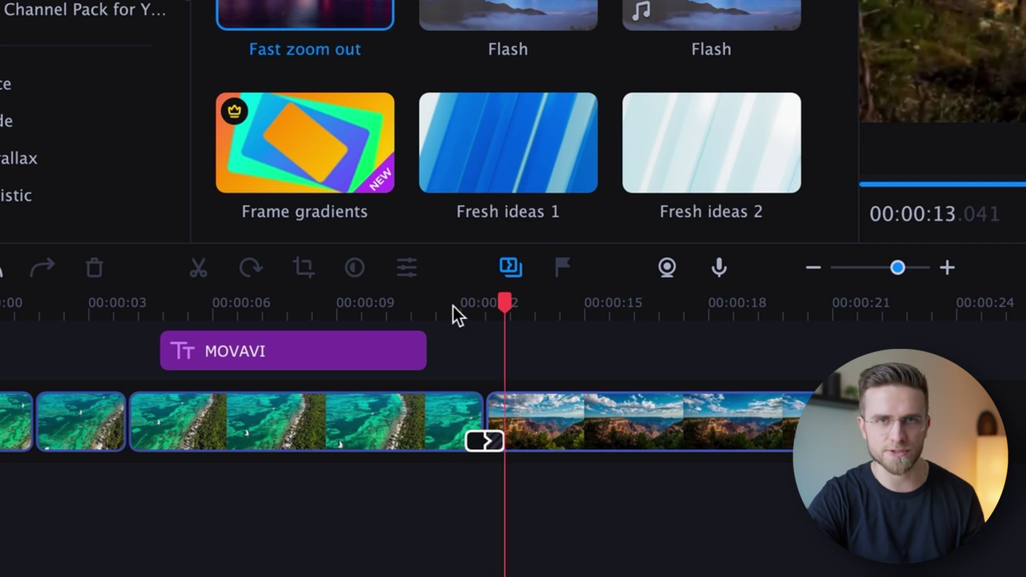
Move through Titles and Transitions to the Filters collection and browse its filters and overlay effects.
click(37, 129)
click(32, 177)
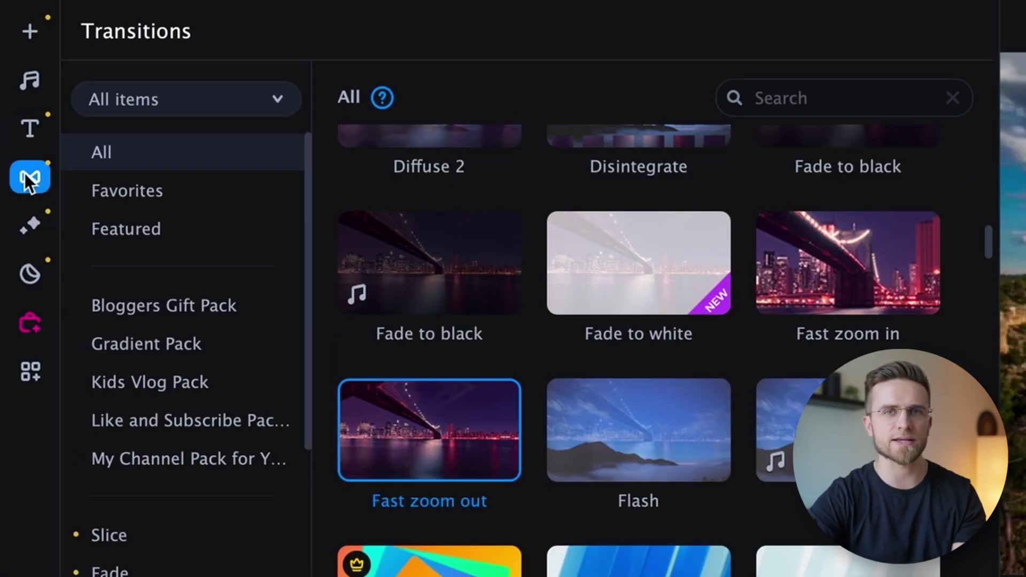
click(34, 225)
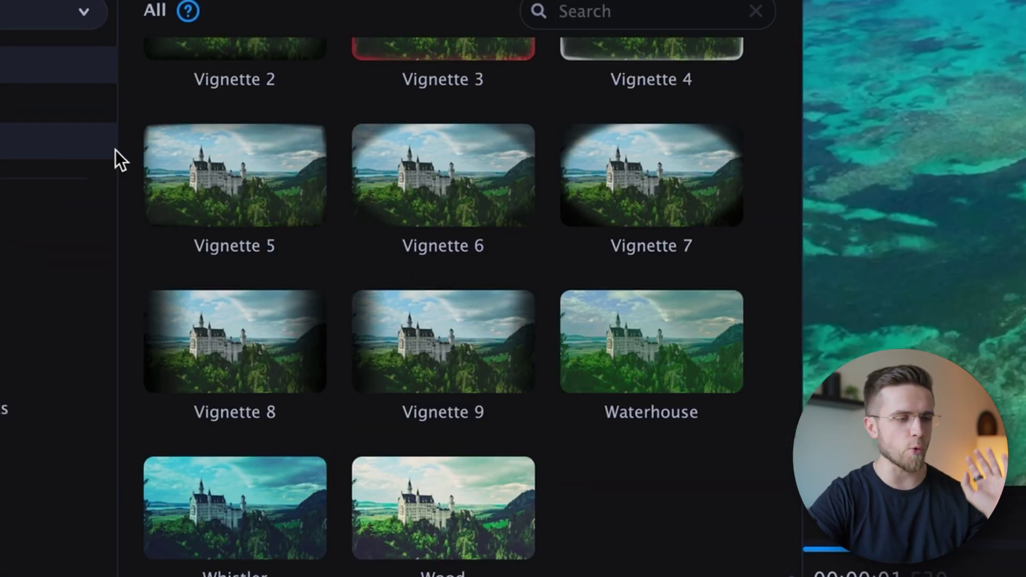
scroll(214, 161, up, 5)
scroll(305, 163, up, 20)
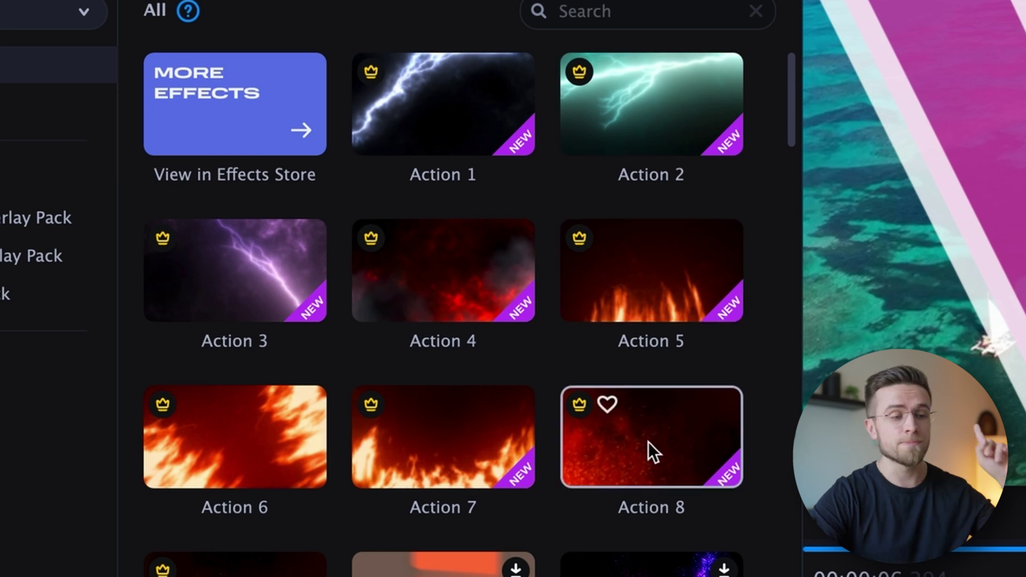
scroll(649, 440, down, 5)
scroll(524, 379, down, 5)
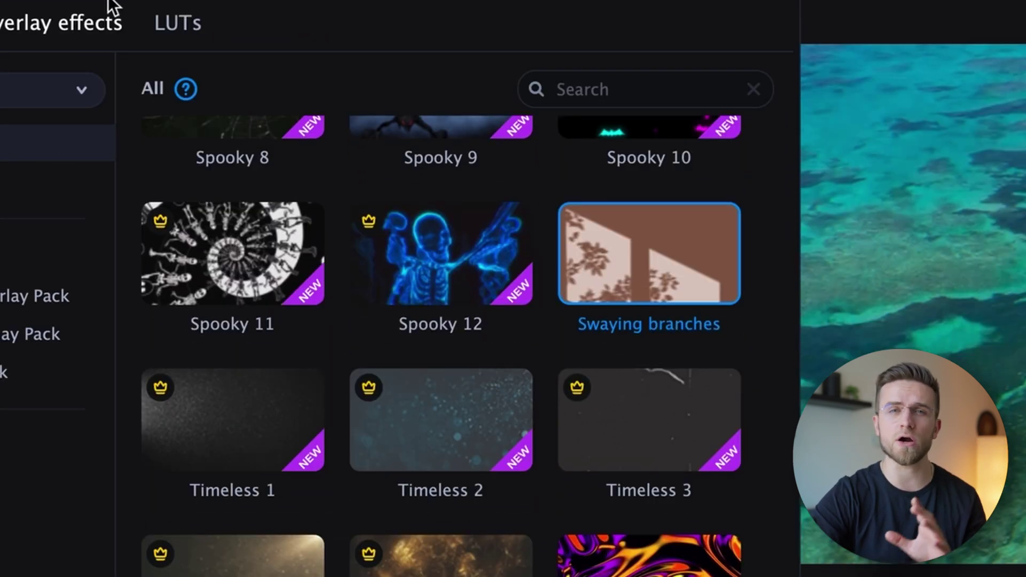
Browse the LUT colour grades.
click(176, 24)
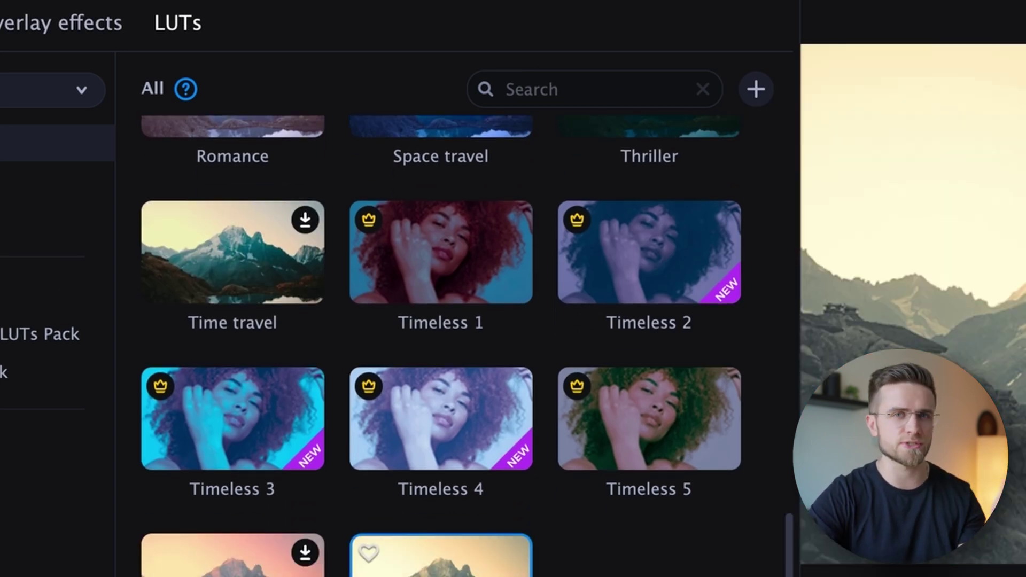
scroll(469, 378, up, 6)
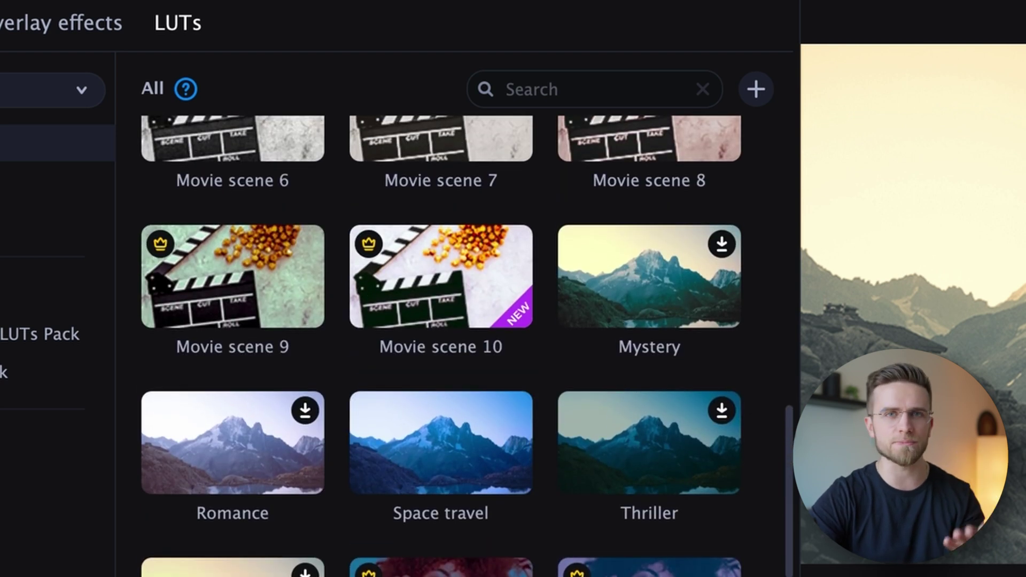
scroll(441, 342, down, 6)
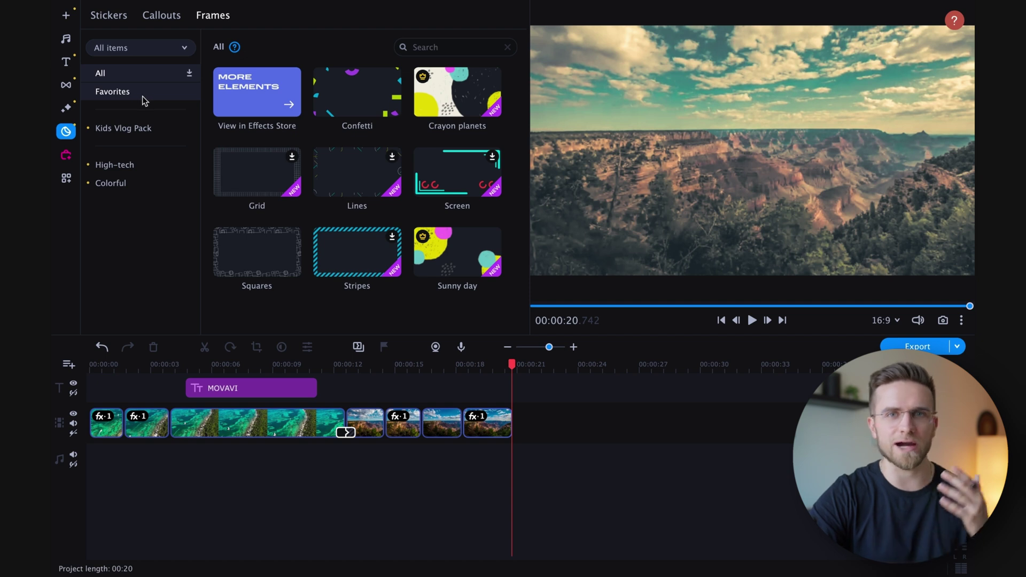
Switch to the Stickers library and scroll through the sticker grid.
click(122, 21)
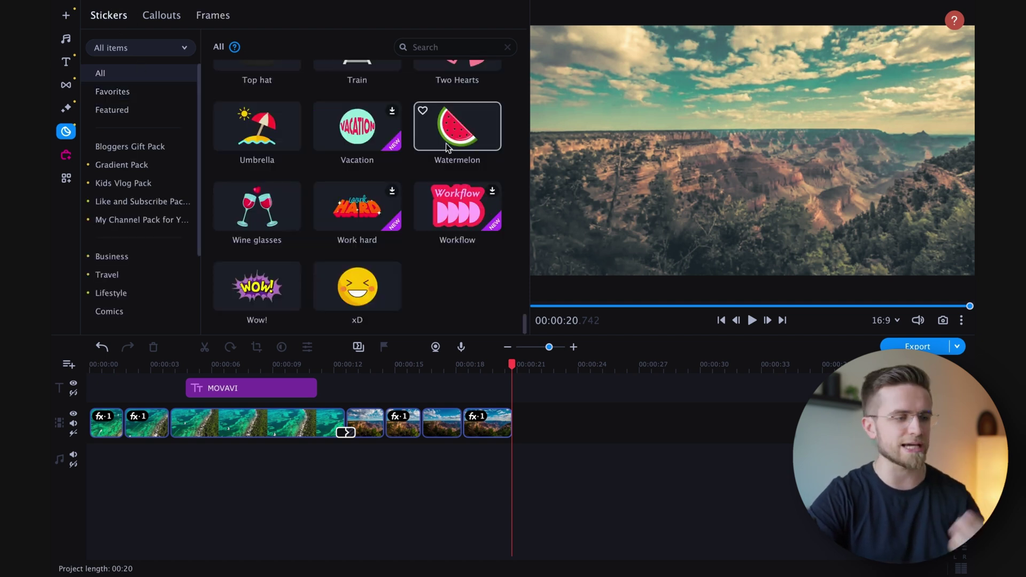
scroll(448, 148, up, 1)
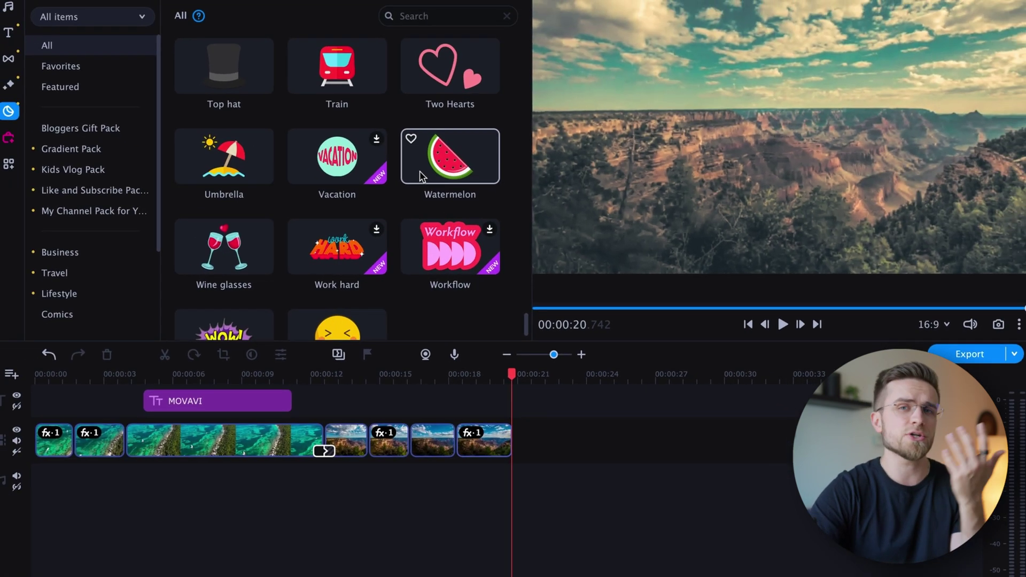
scroll(421, 175, up, 2)
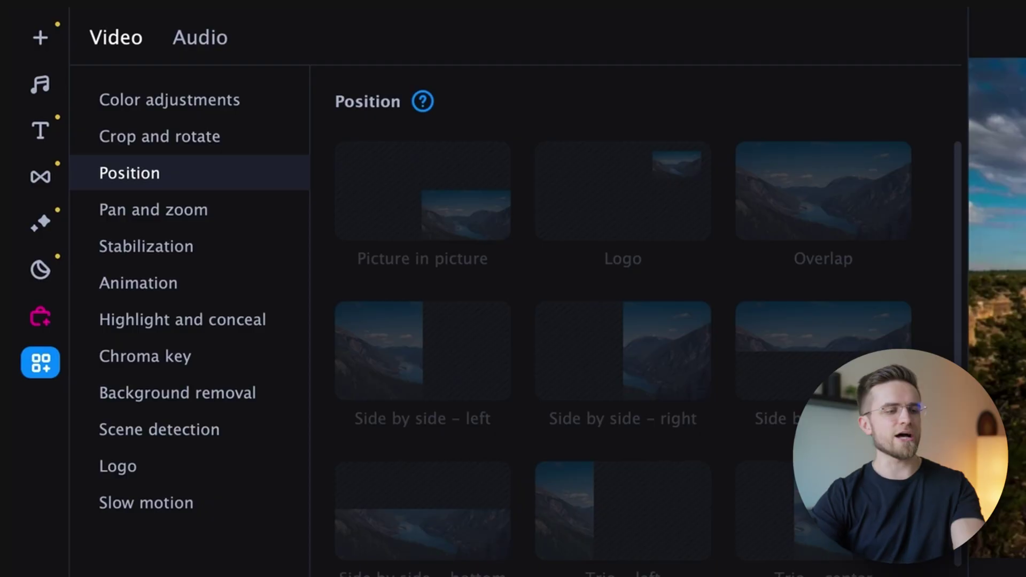
Raise the clip's brightness to 96 in Color adjustments.
click(223, 101)
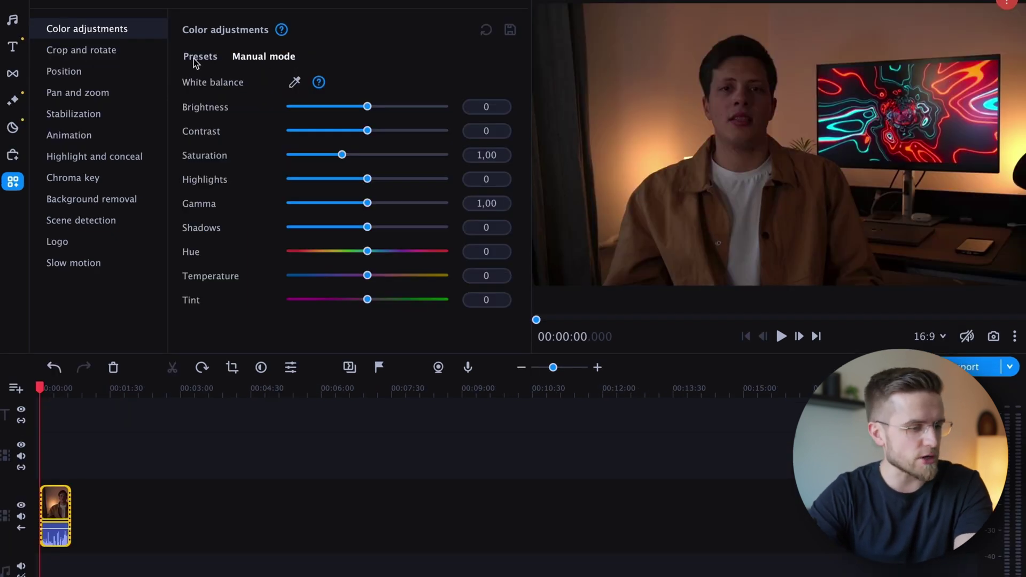
drag(368, 107, 397, 107)
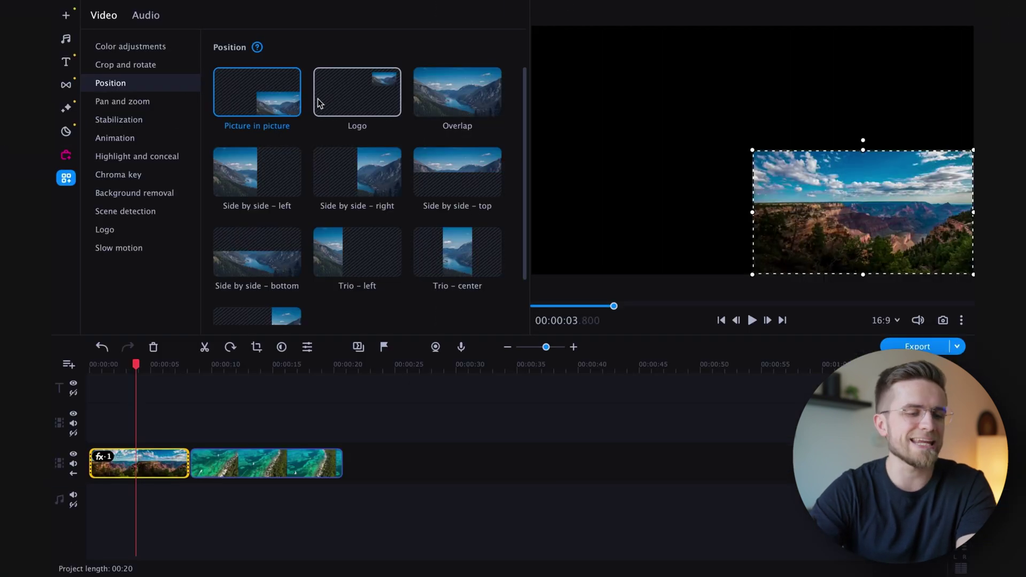
Apply the Logo preset, then a right-to-left pan with a repositioned start frame to the canyon clip.
click(340, 99)
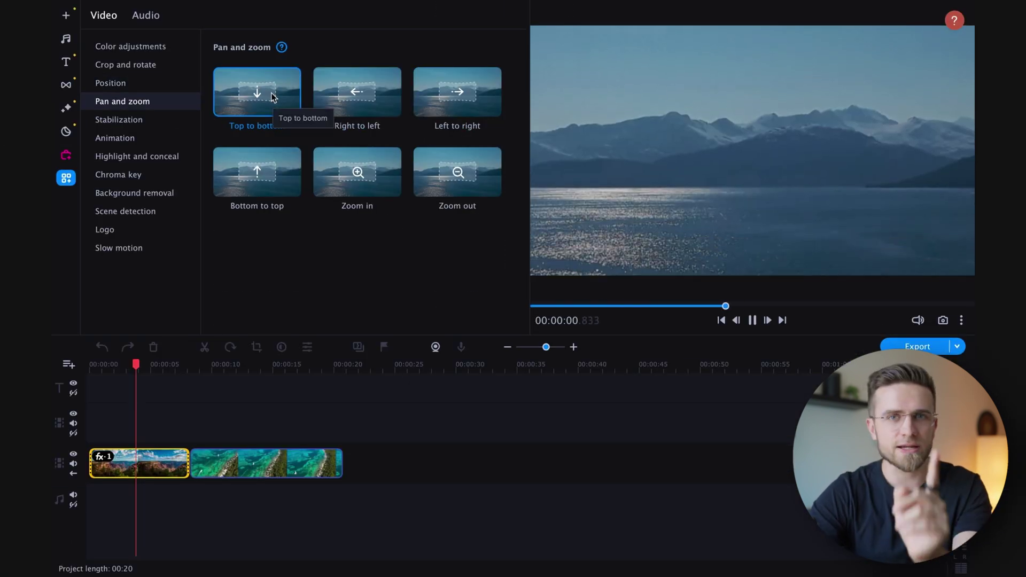
click(328, 95)
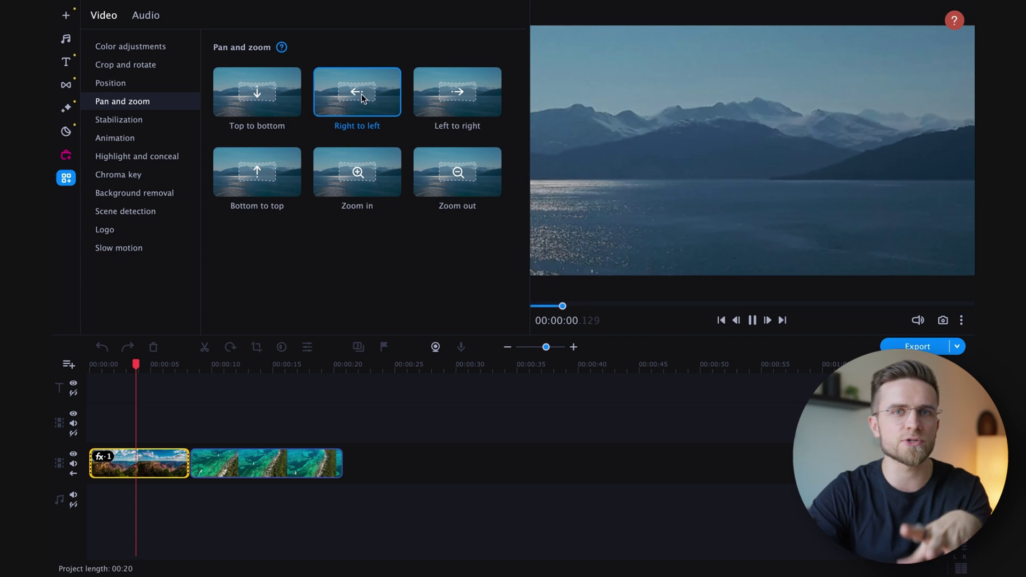
mouse_move(360, 94)
mouse_down()
mouse_move(237, 266)
mouse_move(115, 478)
mouse_move(125, 466)
mouse_up()
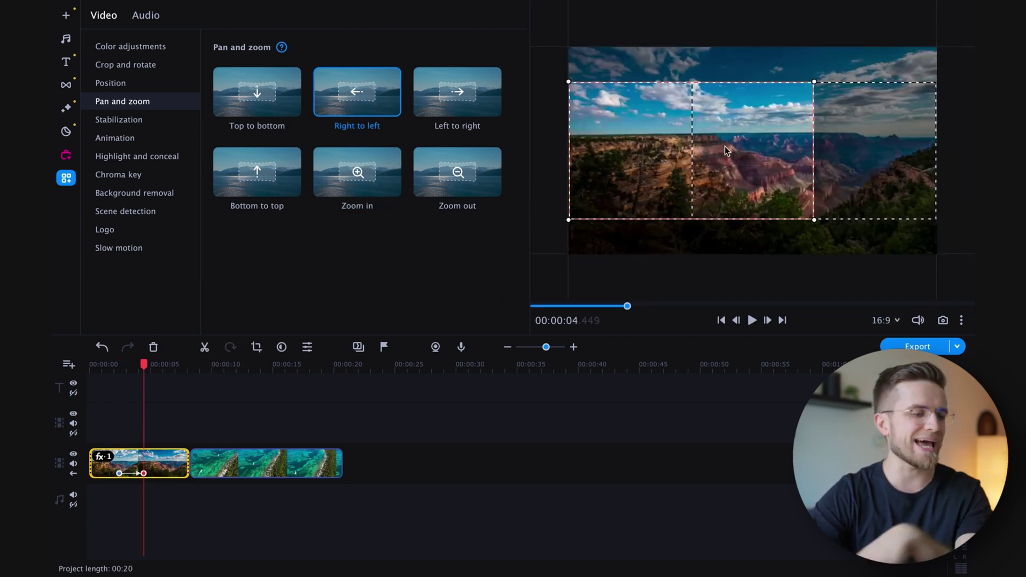
drag(798, 164, 794, 159)
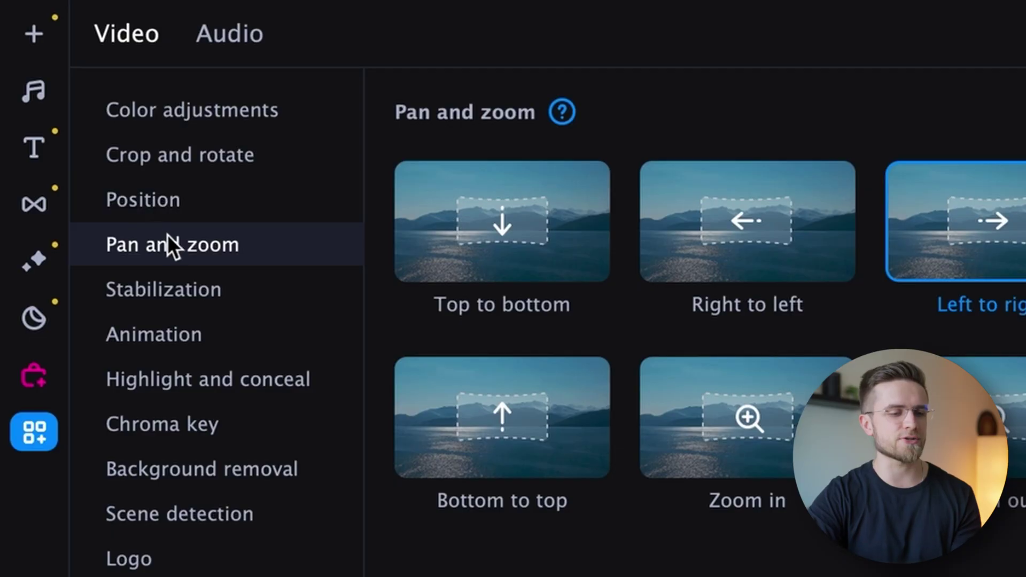
Start stabilizing the clip, then scrub to preview the canyon clip's Slide → entrance.
click(173, 288)
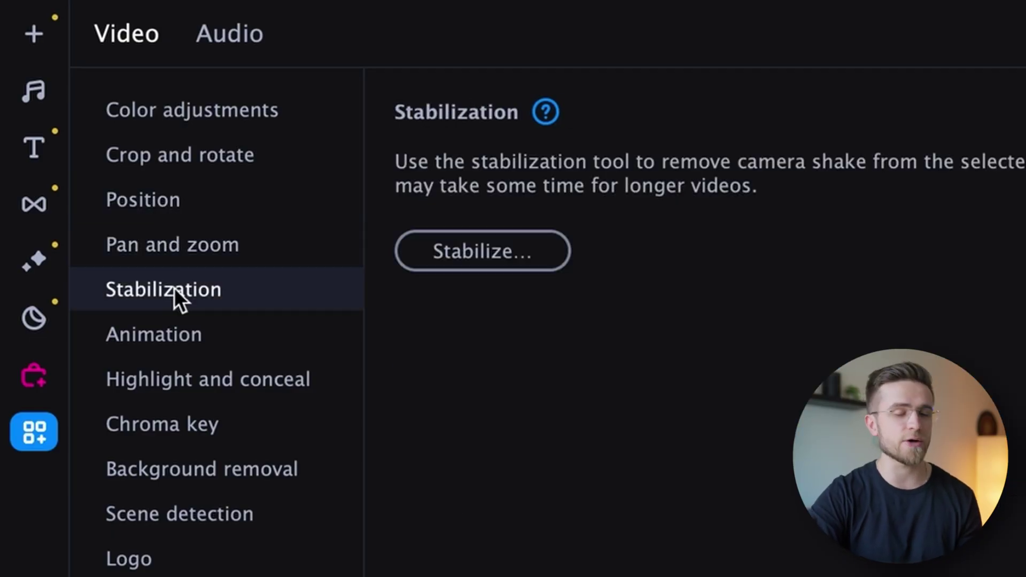
click(497, 262)
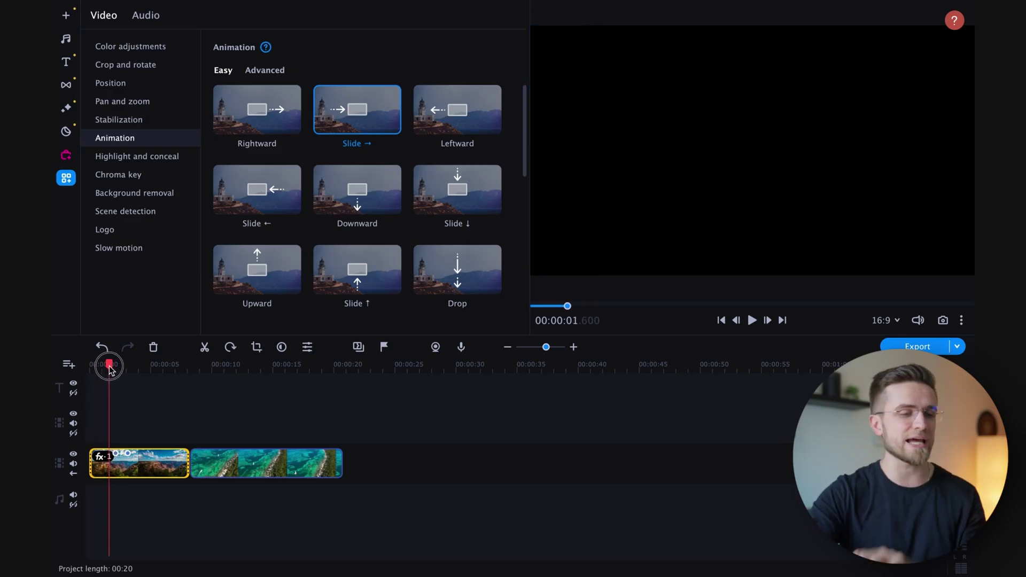
drag(109, 369, 174, 374)
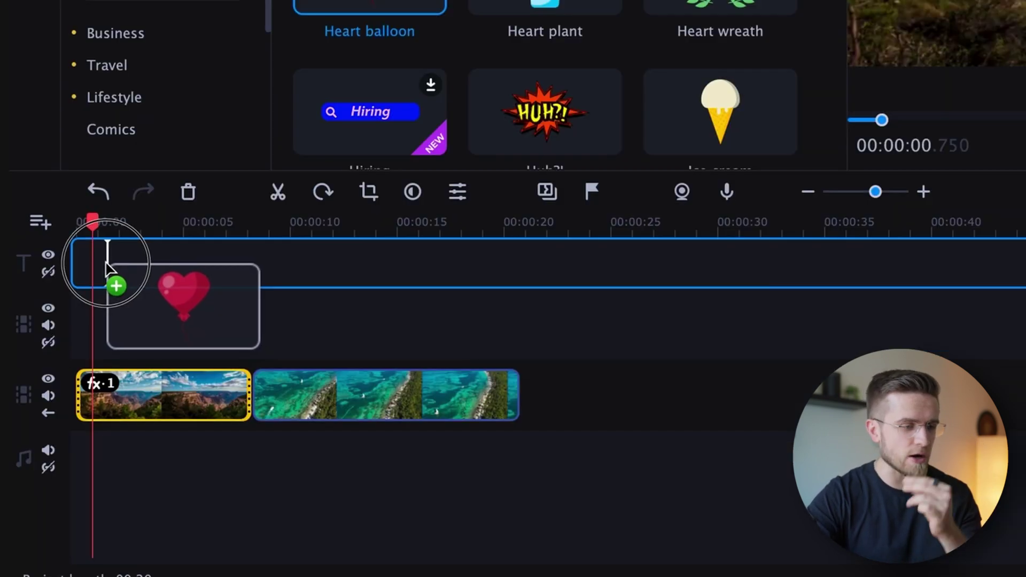
Add the Heart balloon sticker over the canyon clip with animation keyframes at its start and end.
drag(107, 384, 111, 385)
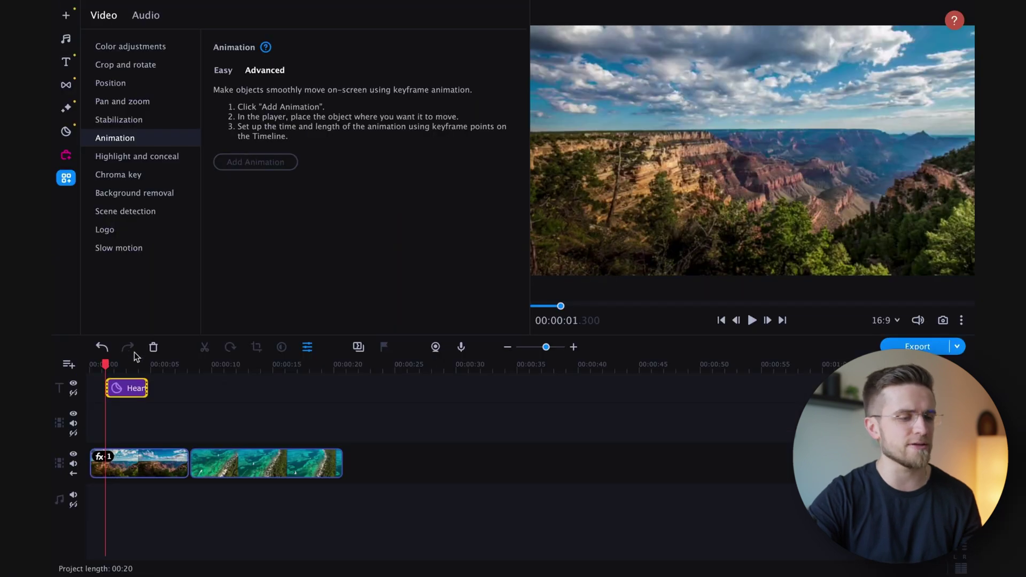
click(127, 366)
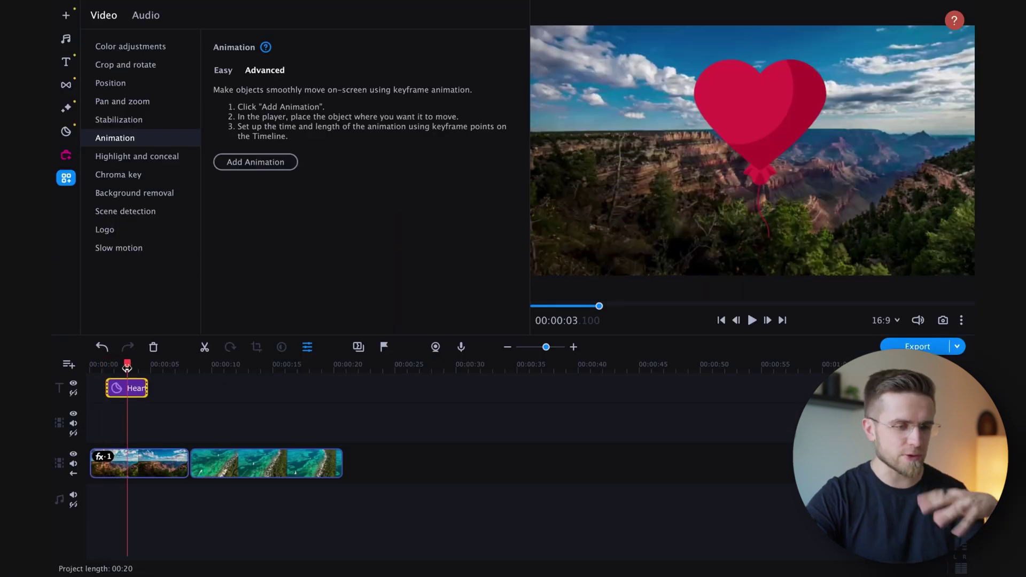
click(257, 163)
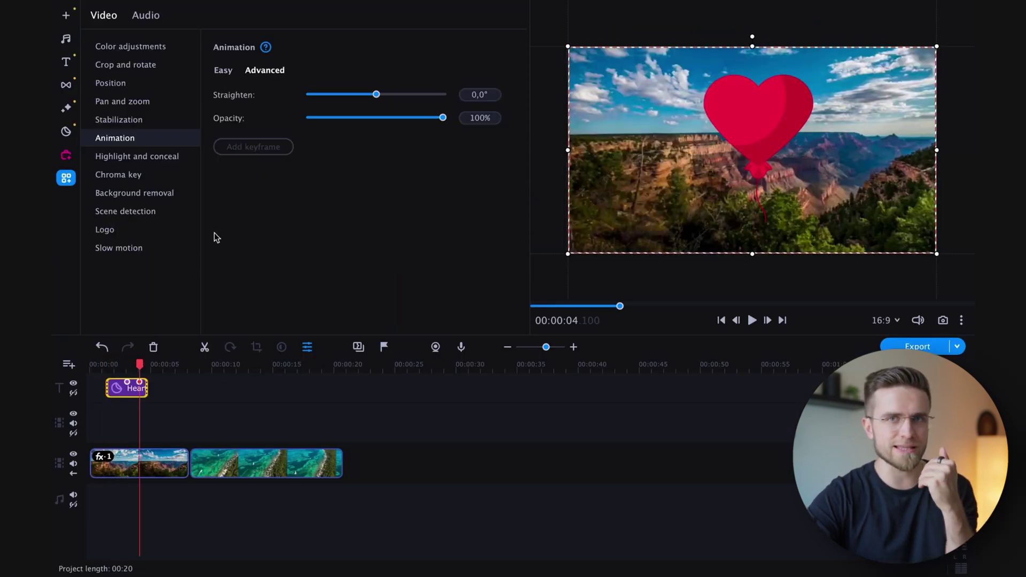
drag(127, 383, 108, 381)
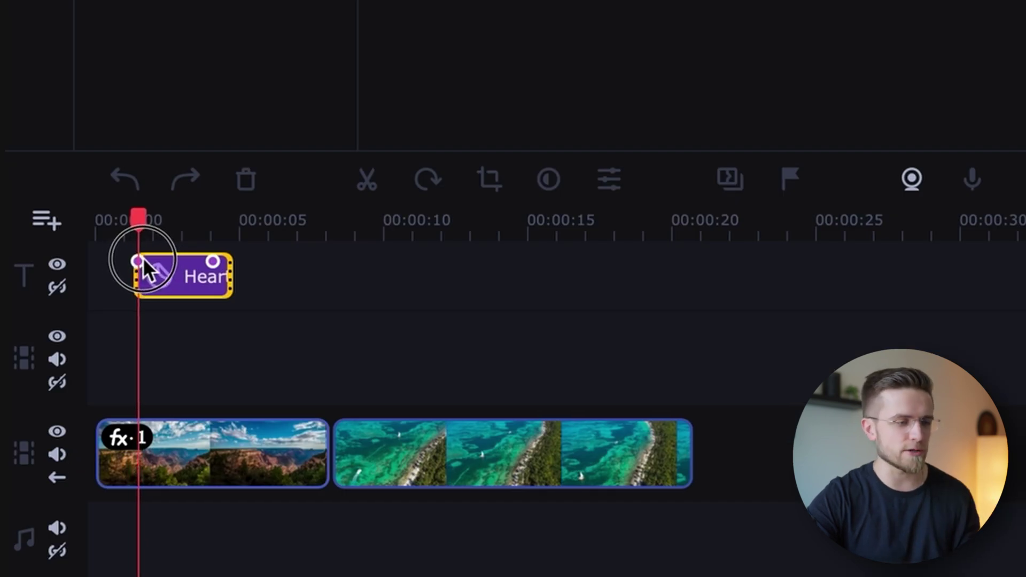
drag(219, 261, 230, 263)
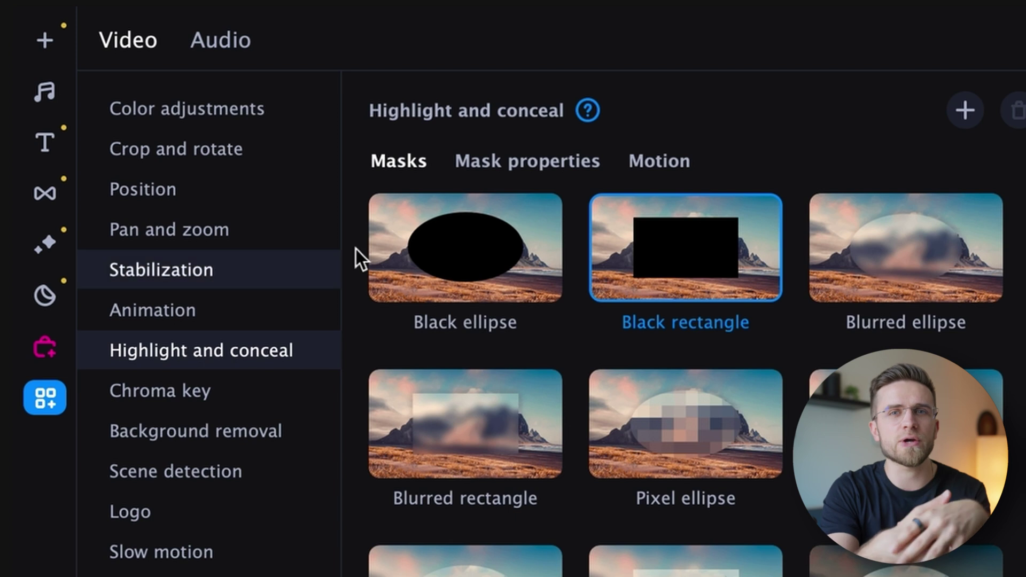
Cover part of the ocean with a repositioned Blurred ellipse mask and start AI motion tracking.
click(591, 163)
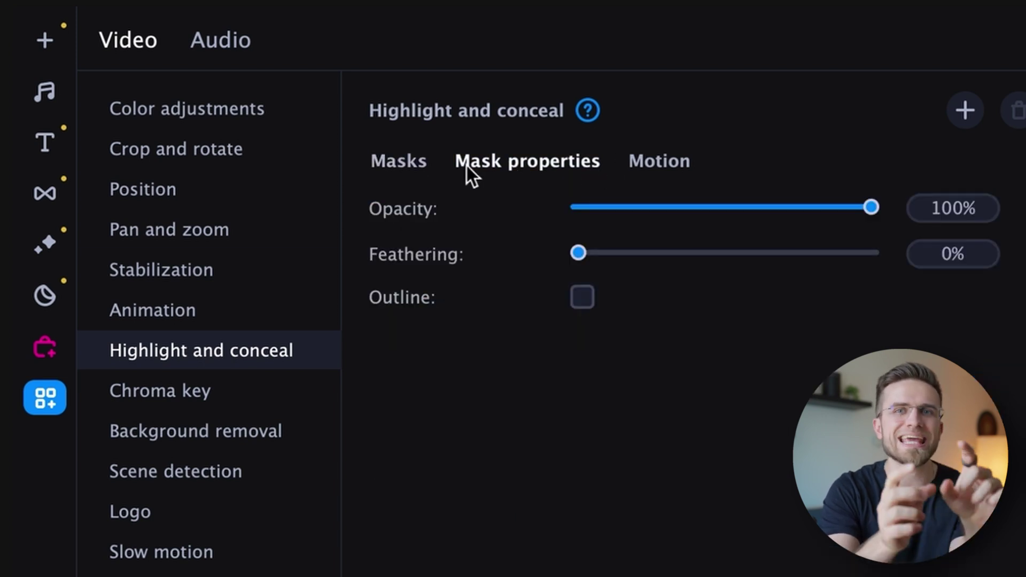
click(395, 167)
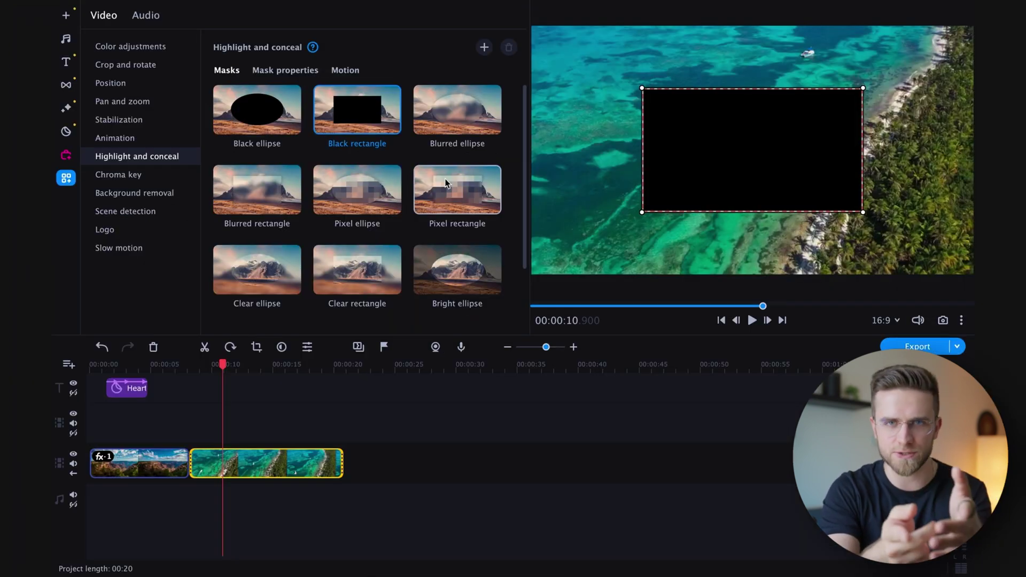
click(463, 117)
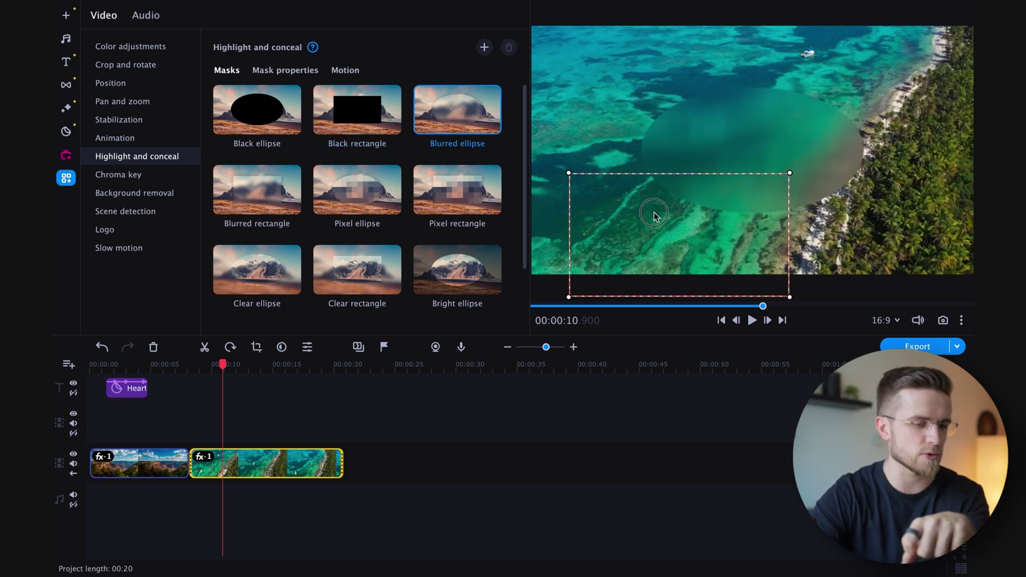
drag(654, 214, 663, 201)
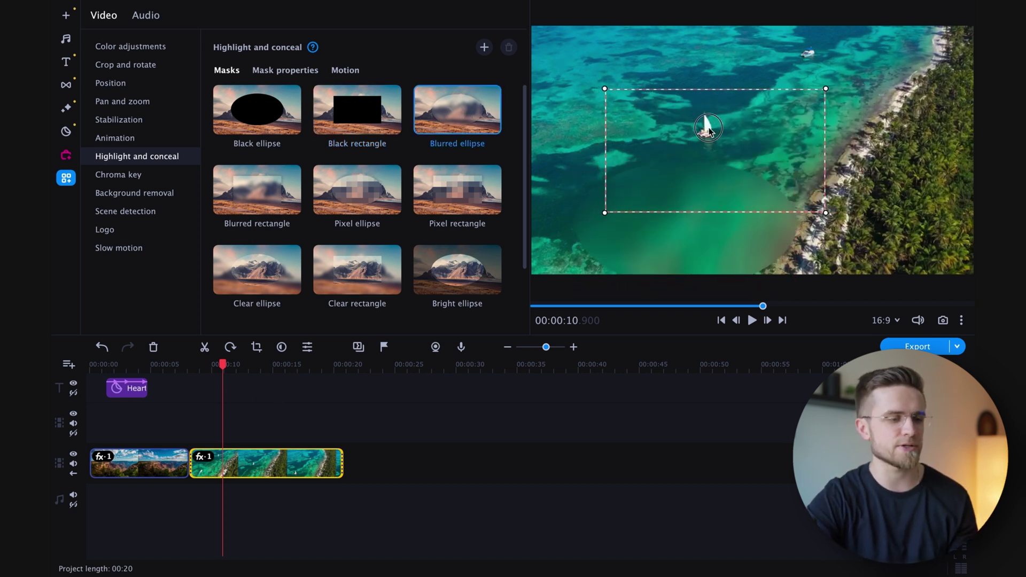
drag(703, 121, 703, 120)
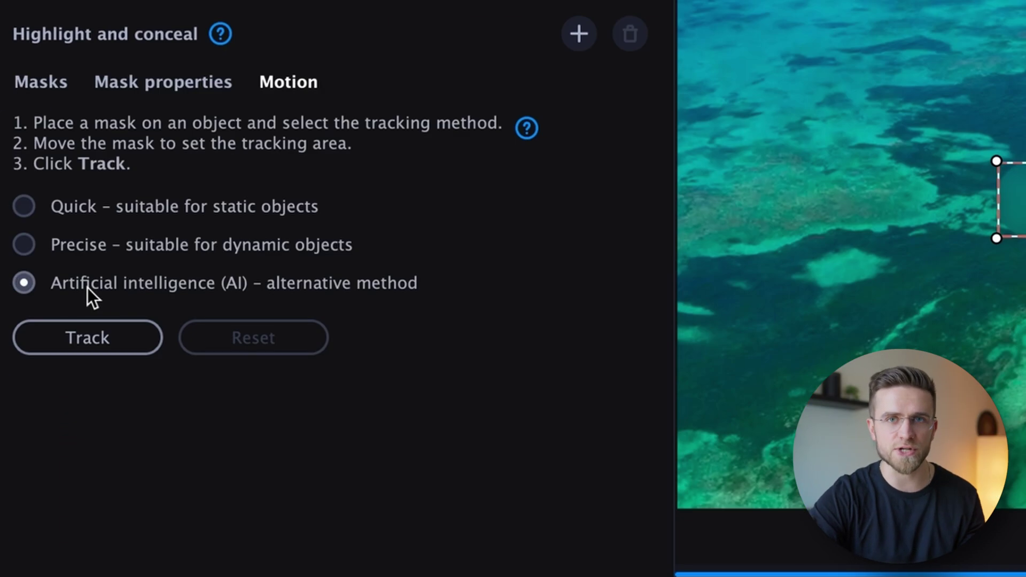
click(96, 342)
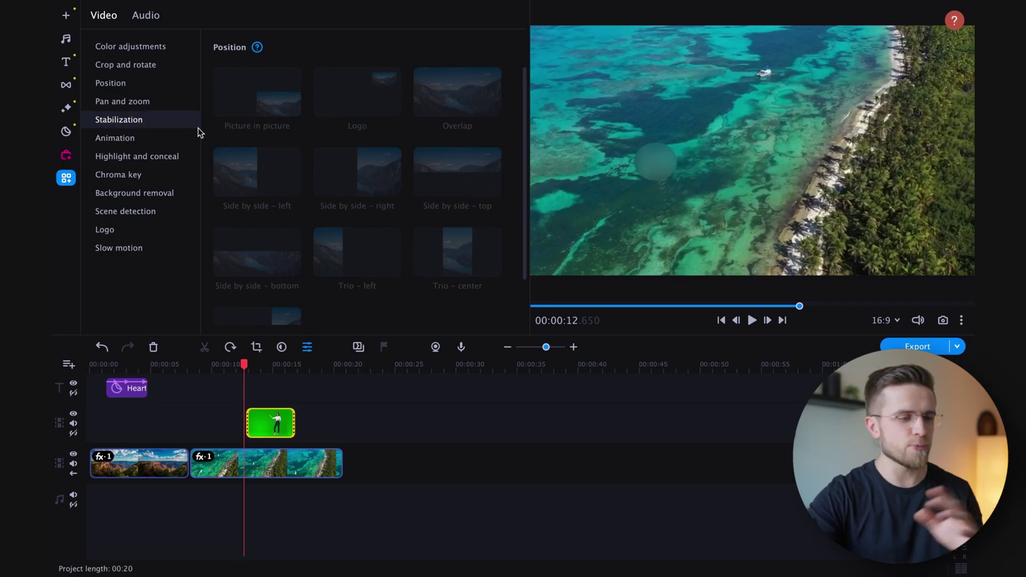
Chroma-key the green backdrop with the colour picker and scrub to preview the woman over the ocean.
click(165, 194)
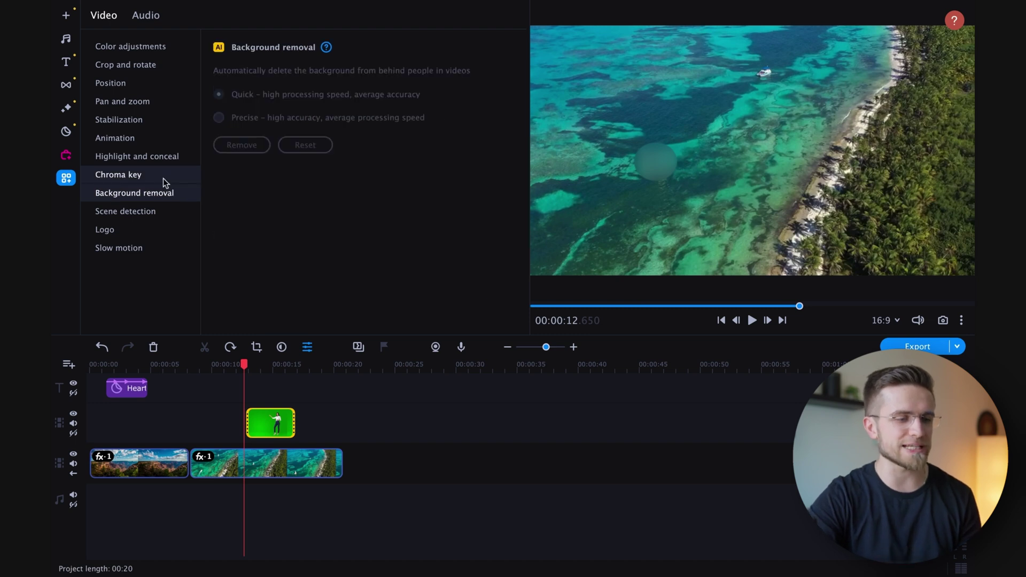
click(164, 180)
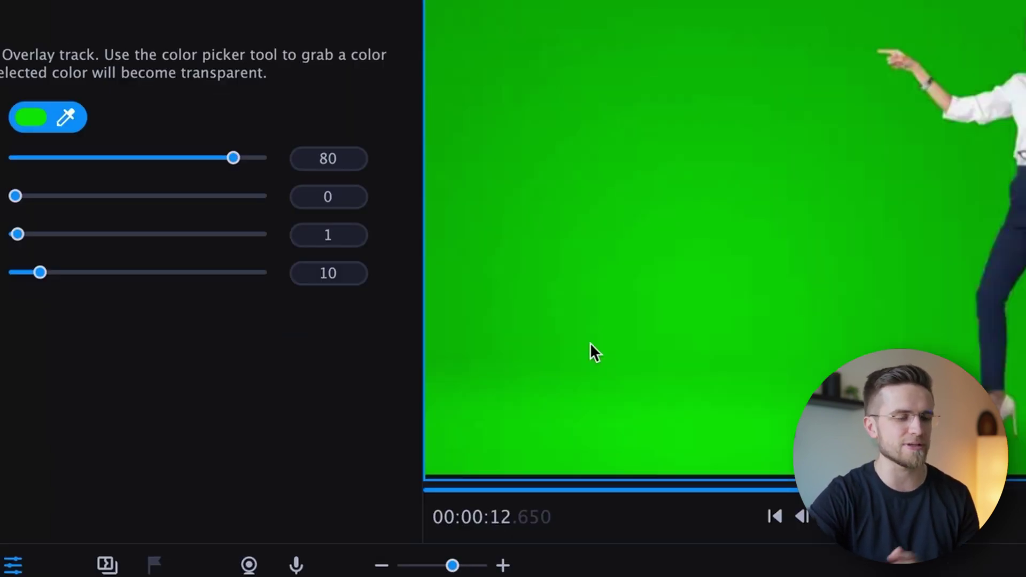
click(590, 344)
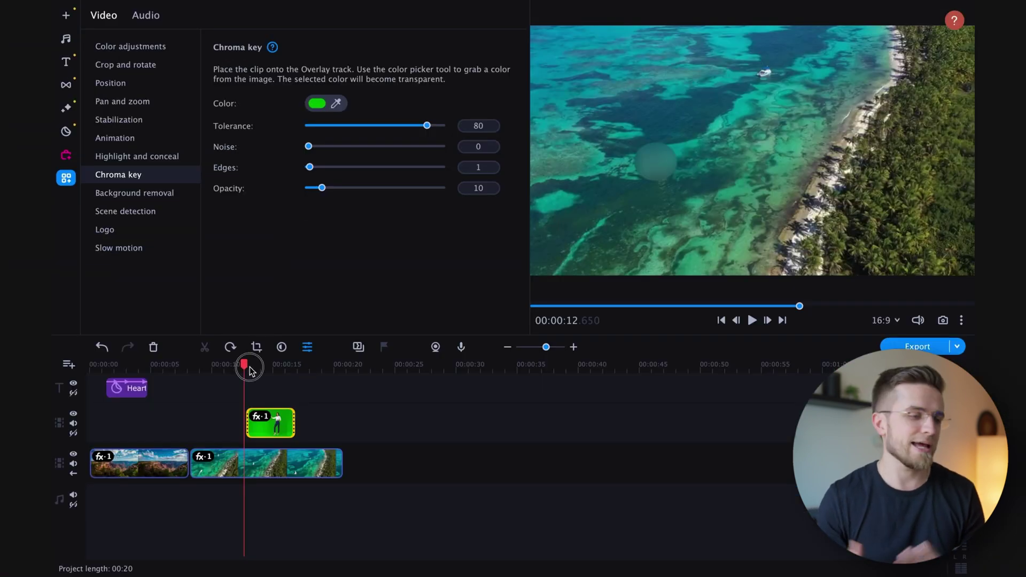
drag(250, 370, 289, 372)
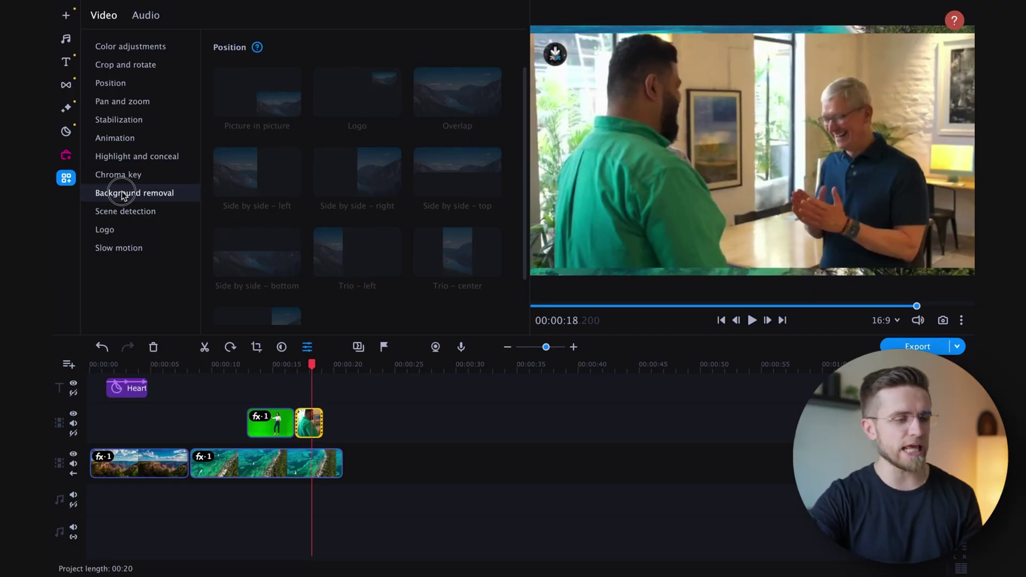
Run Quick background removal on the two-people clip and replay them over the ocean footage.
click(134, 193)
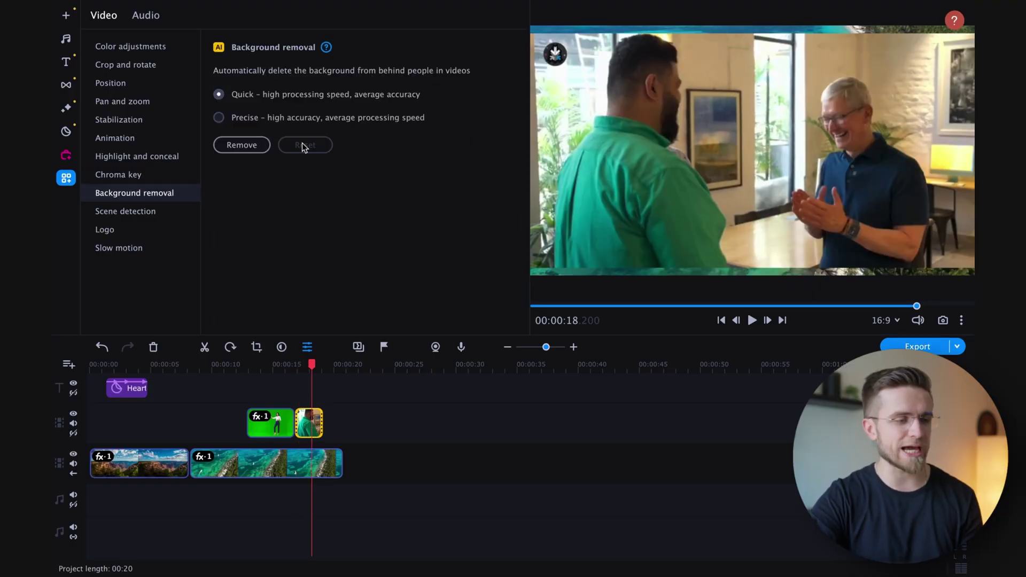
click(243, 147)
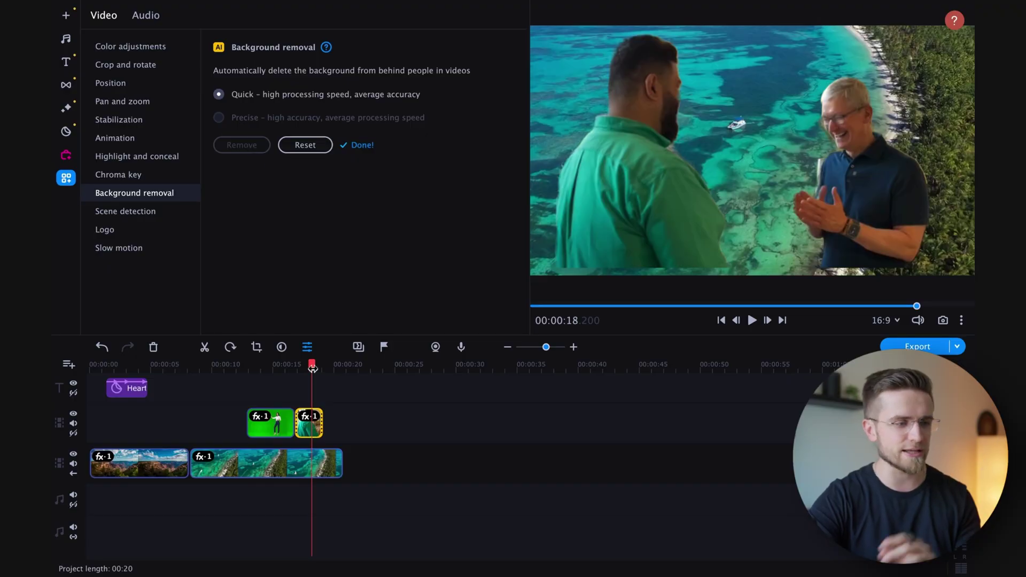
drag(311, 373, 303, 369)
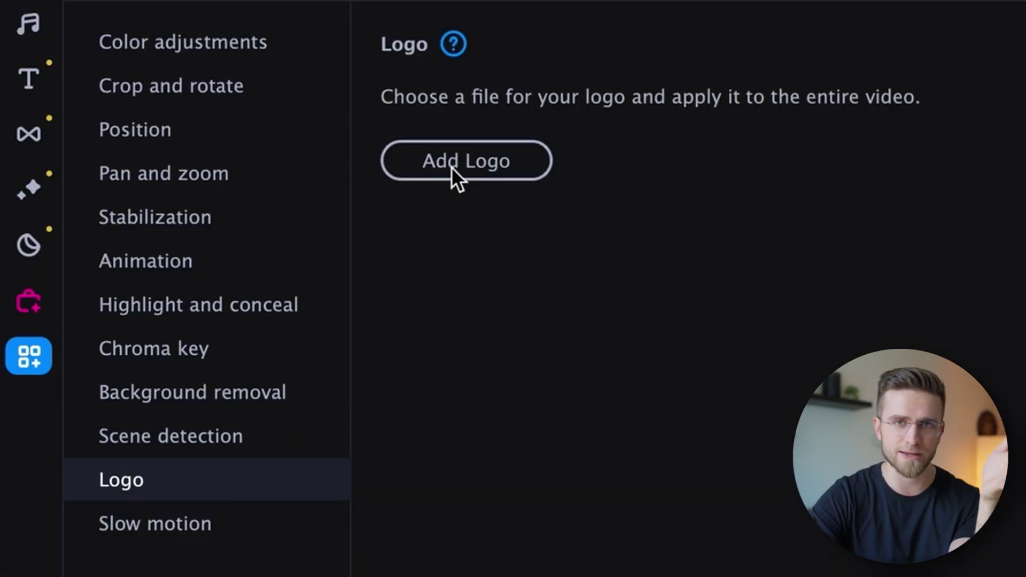
Show the clip's Slow motion settings, currently at 100% with Original tone unticked.
click(148, 537)
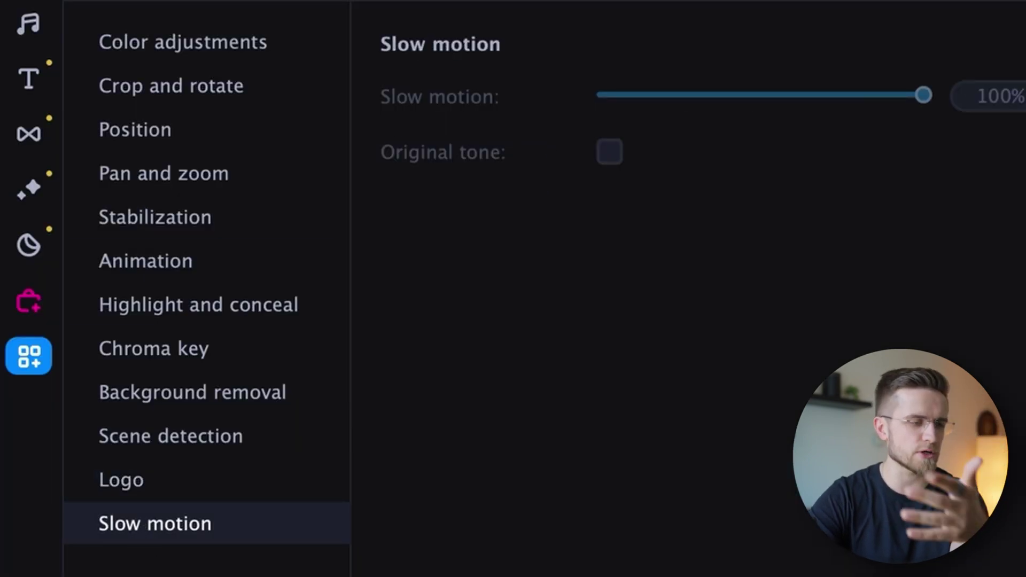